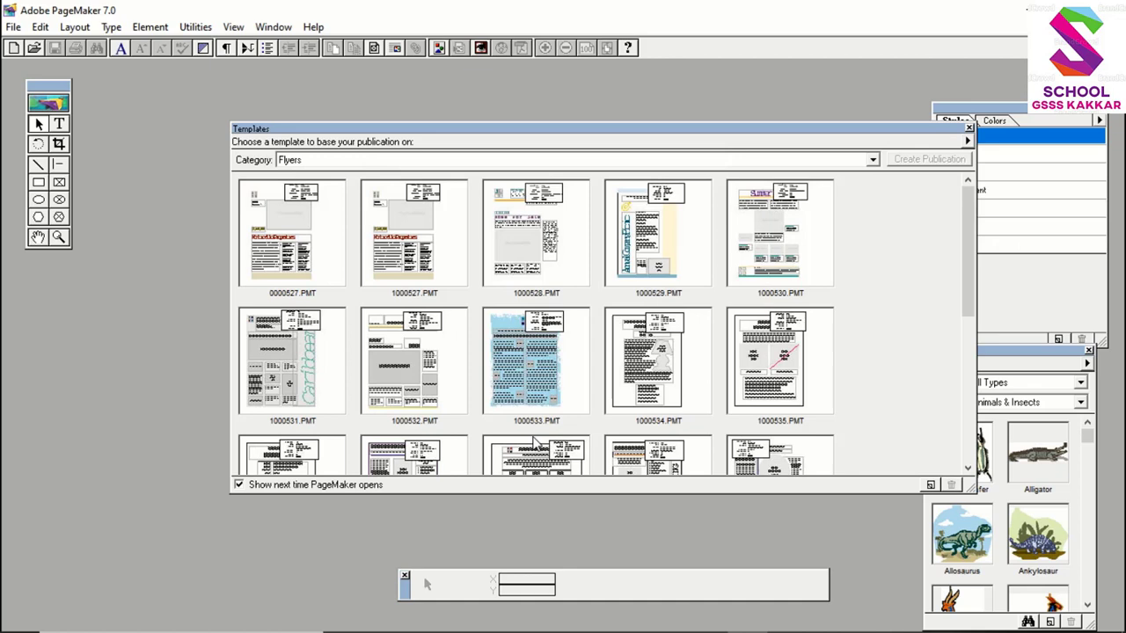
# Step: Dismiss the template chooser and create a new one-page, tall Letter publication with the default document setup
pyautogui.click(968, 129)
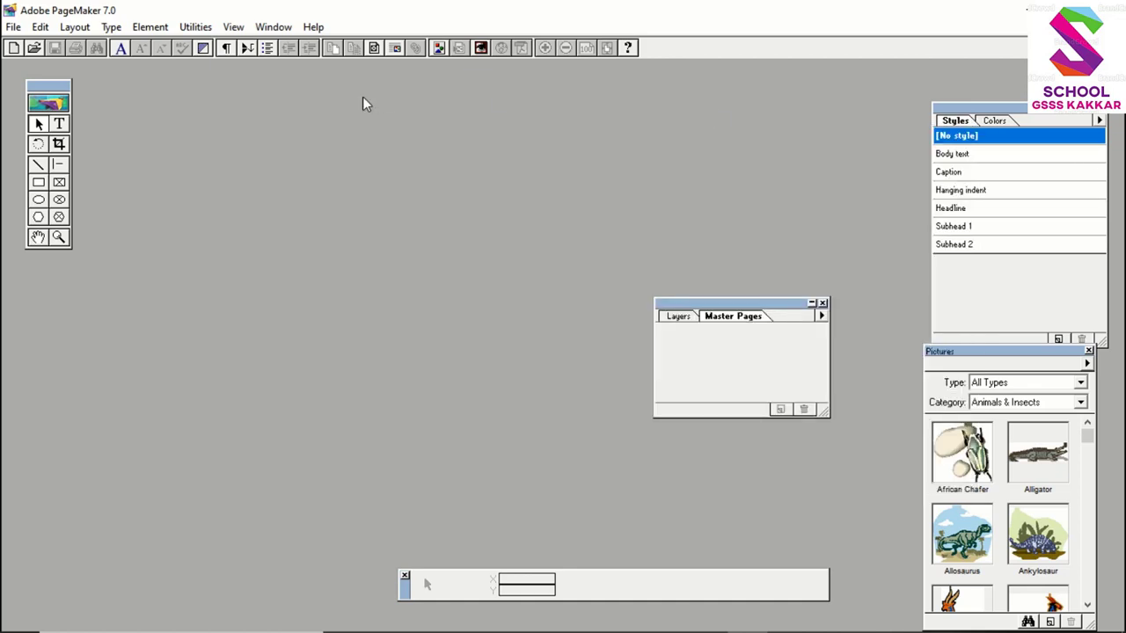
pyautogui.click(14, 48)
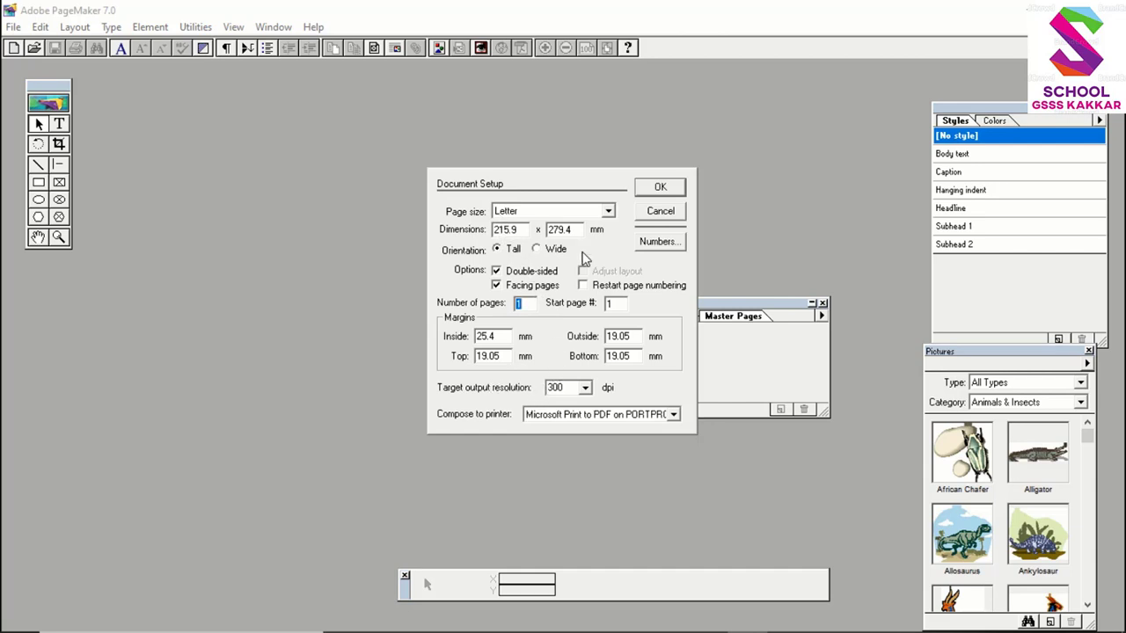
pyautogui.click(660, 190)
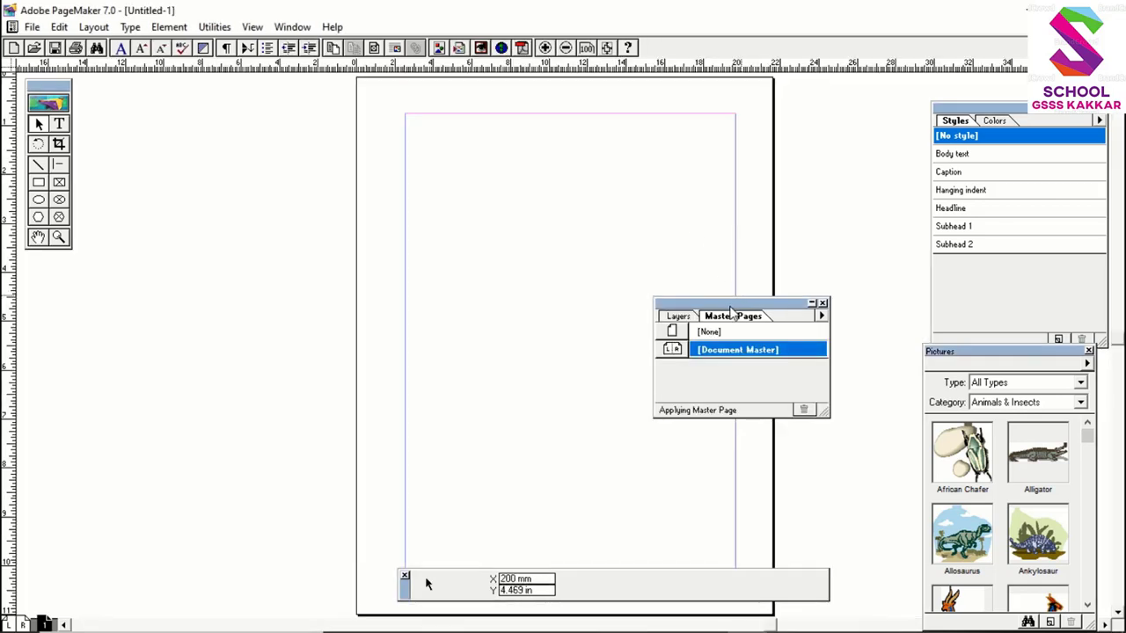
# Step: Close the Master Pages palette over the page and show the Layers palette
pyautogui.moveTo(730, 314); pyautogui.dragTo(871, 275)
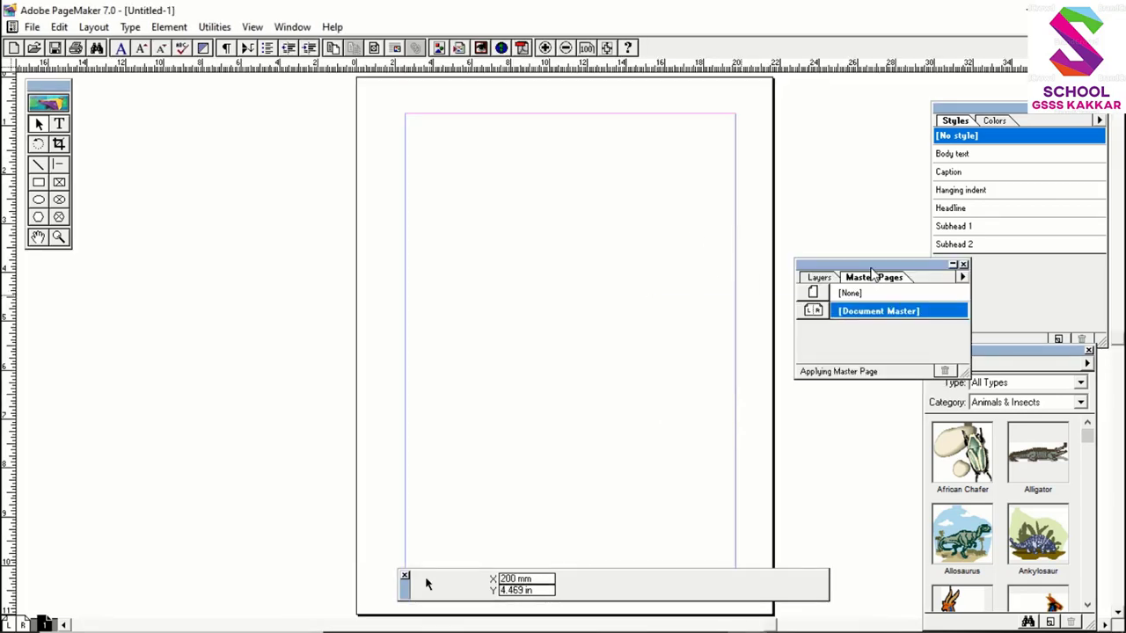
pyautogui.click(1010, 359)
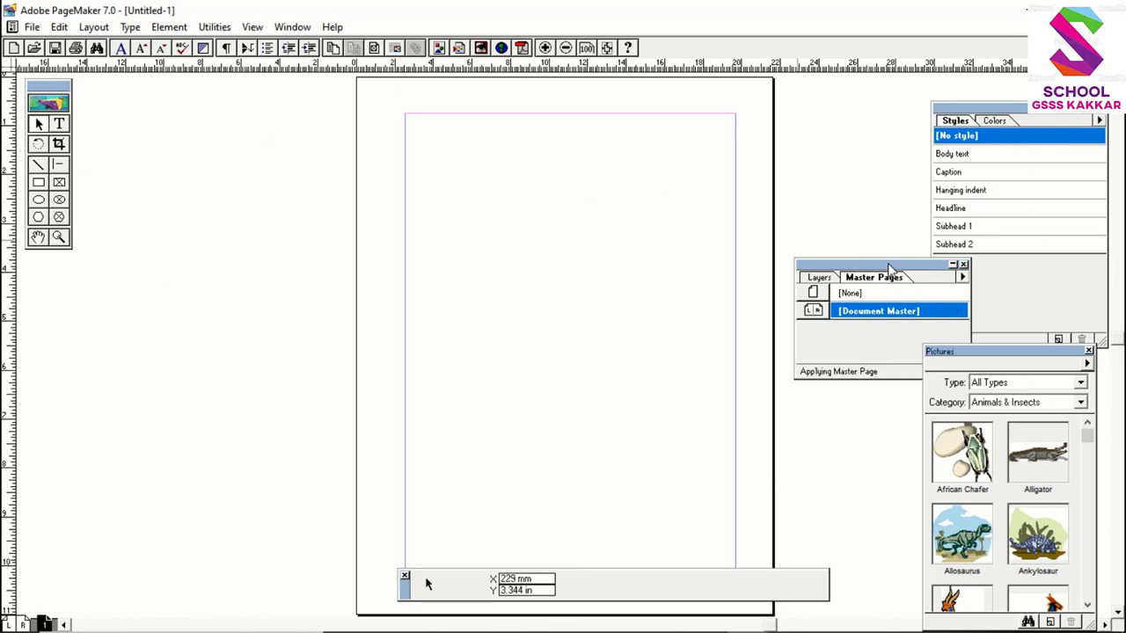
pyautogui.moveTo(888, 264); pyautogui.dragTo(886, 211)
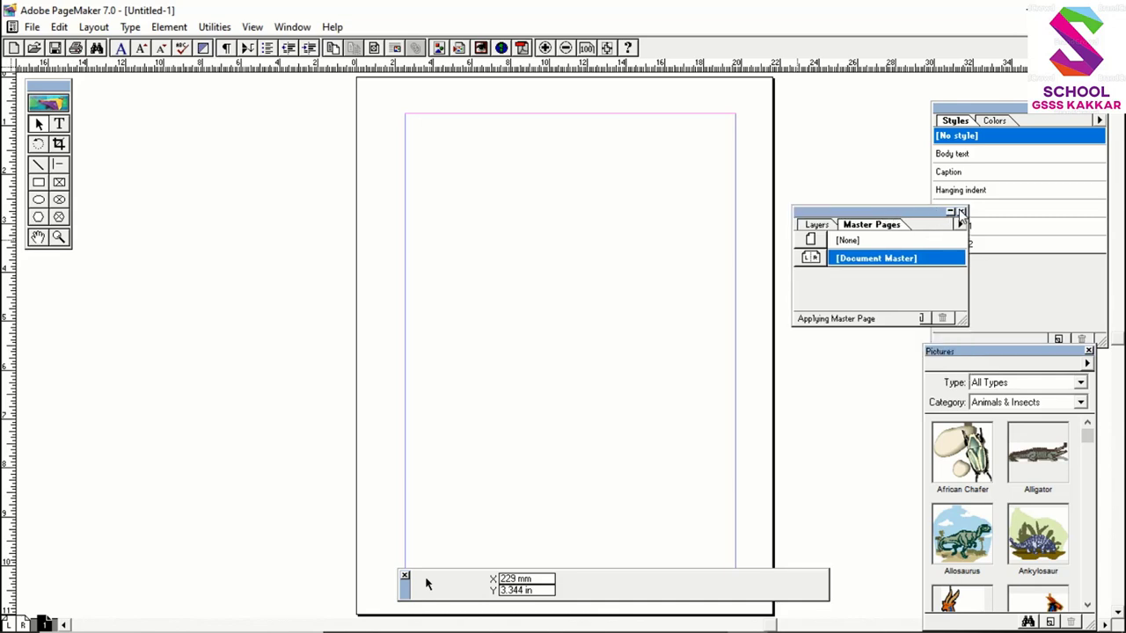
pyautogui.click(960, 213)
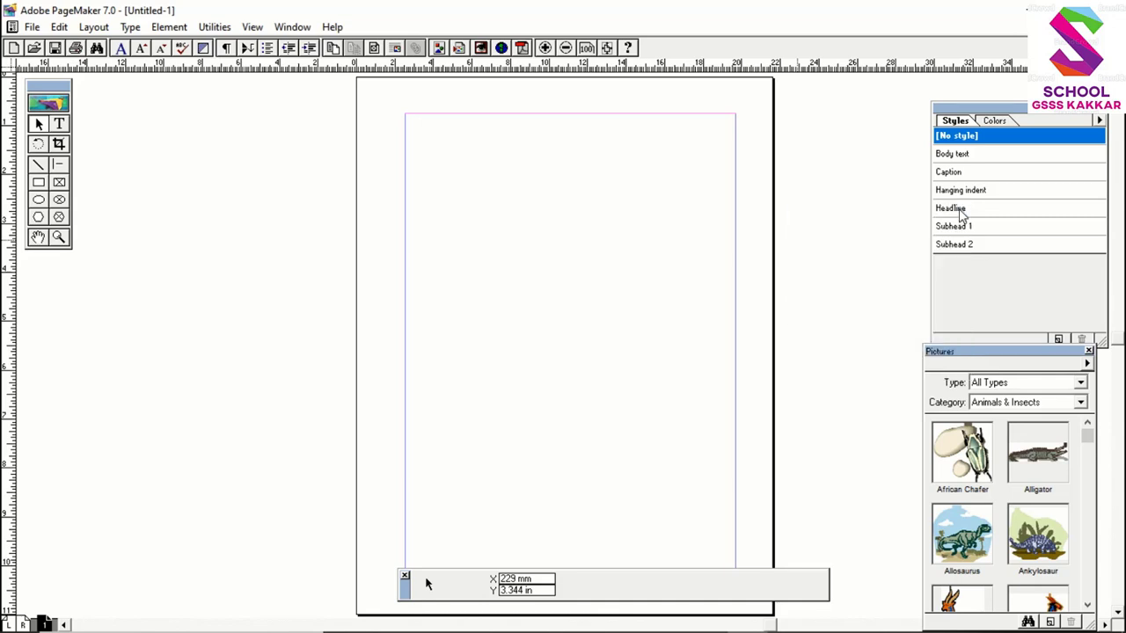
pyautogui.click(292, 28)
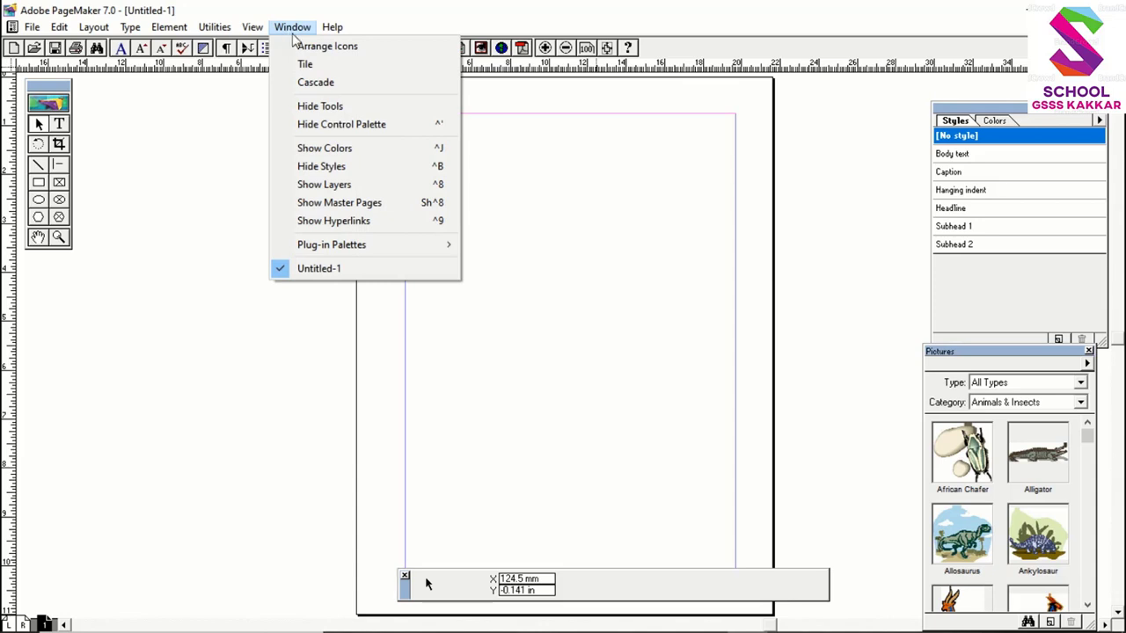
pyautogui.click(325, 186)
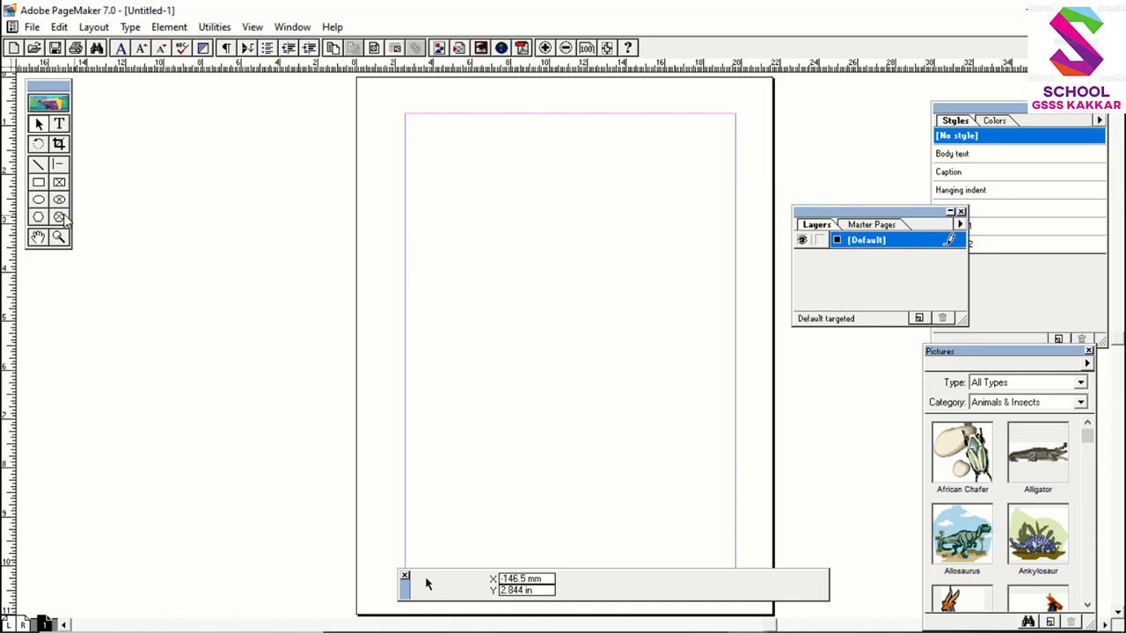
# Step: Draw a rectangle about 94 mm wide and 1.7 in high in the page's upper half and color it Blue
pyautogui.click(44, 183)
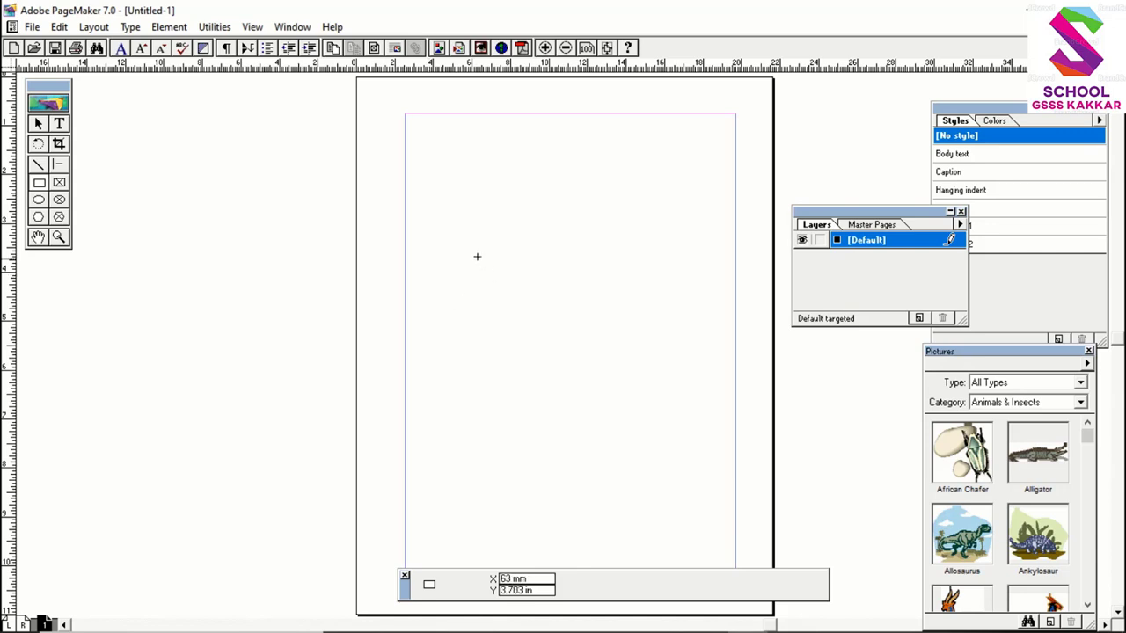
pyautogui.moveTo(472, 253); pyautogui.dragTo(653, 336)
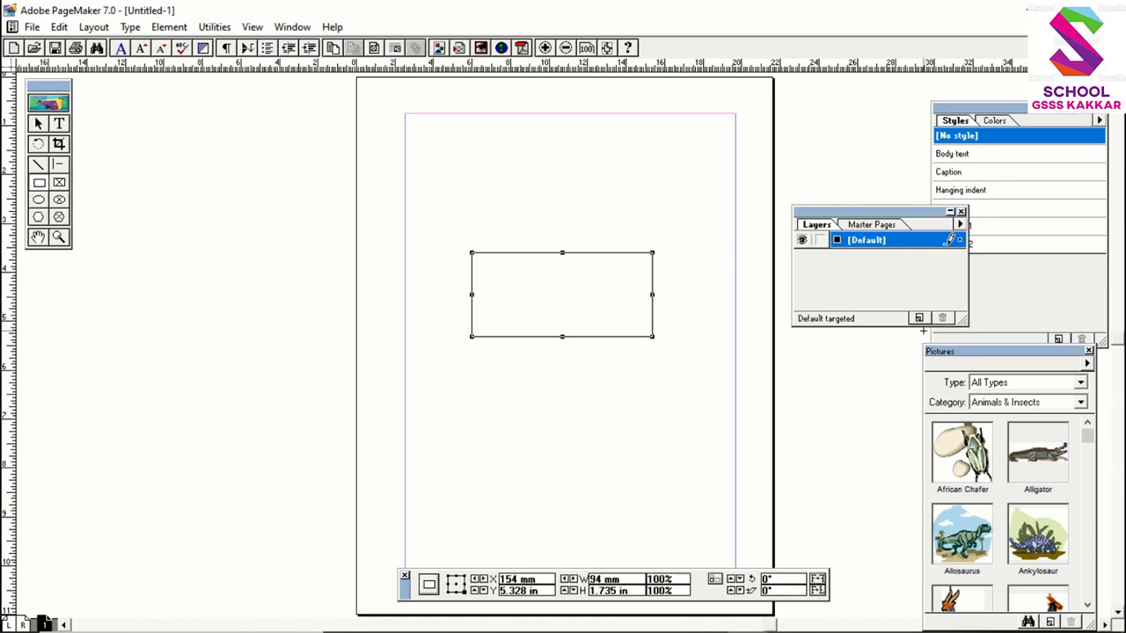
pyautogui.click(1002, 123)
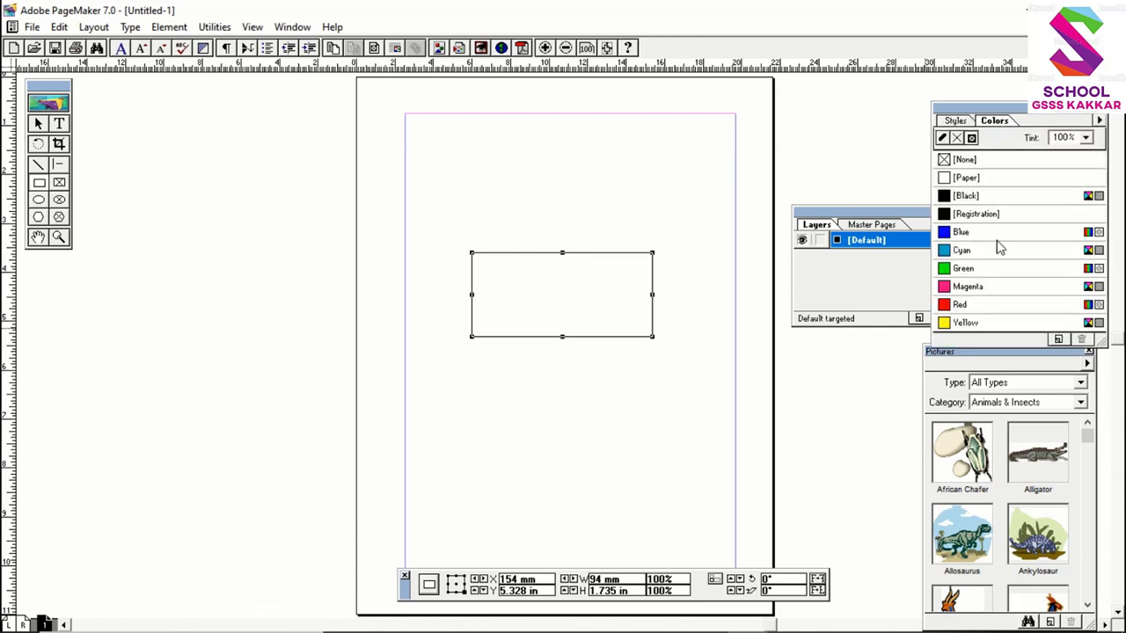
pyautogui.click(960, 236)
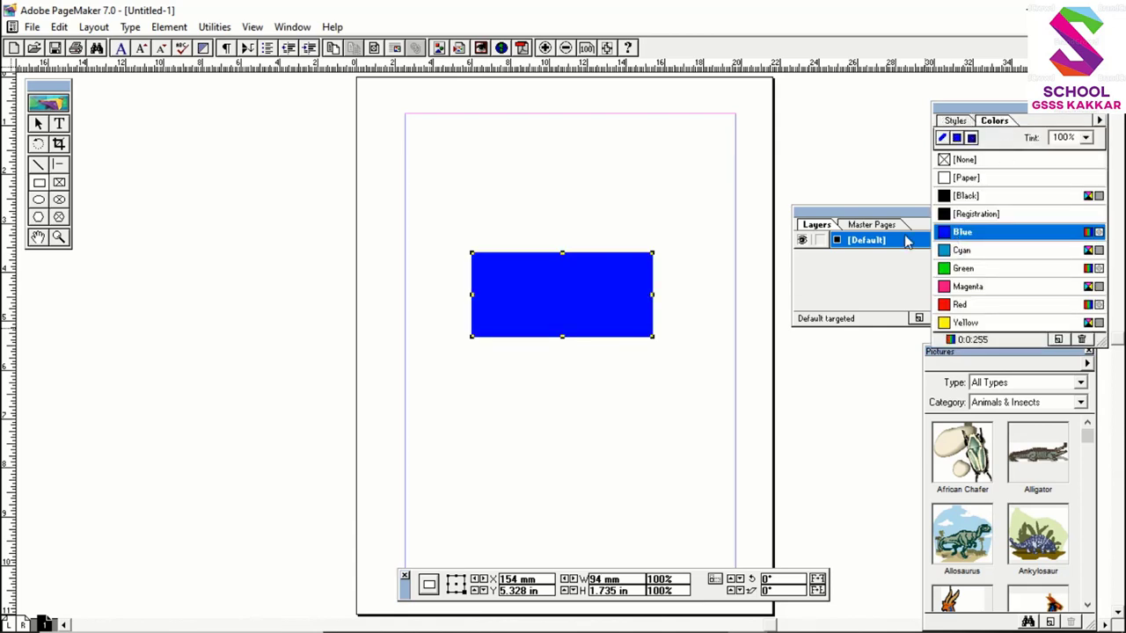
pyautogui.click(621, 175)
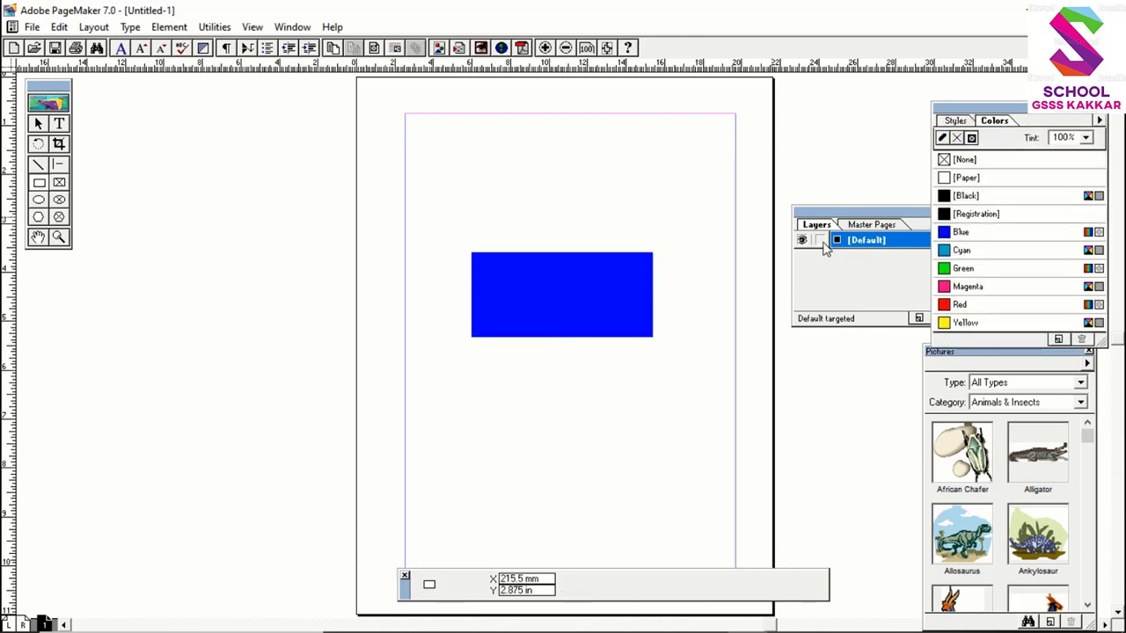
# Step: Create a new visible, unlocked layer named Layer 2 with the color Red
pyautogui.moveTo(886, 219); pyautogui.dragTo(866, 216)
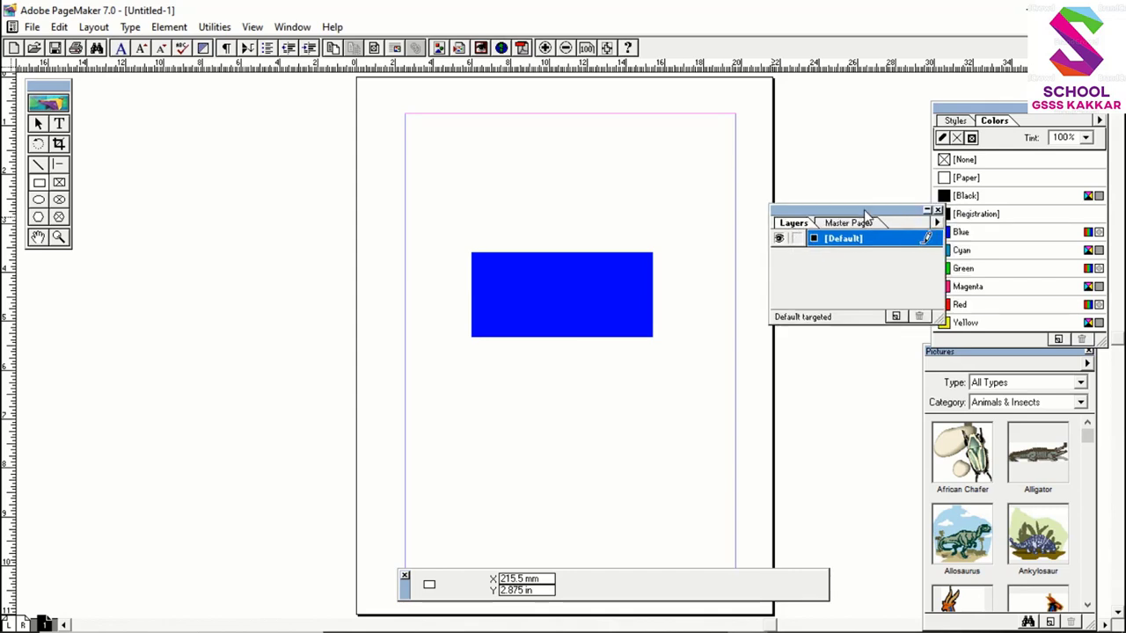
pyautogui.click(937, 226)
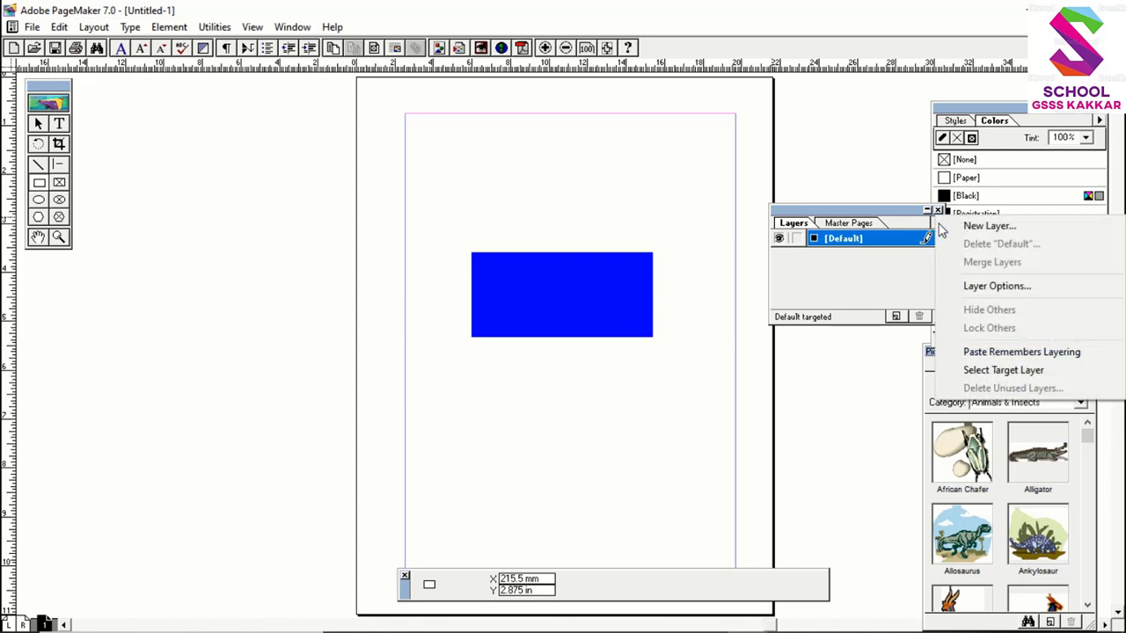
pyautogui.click(901, 273)
pyautogui.click(938, 226)
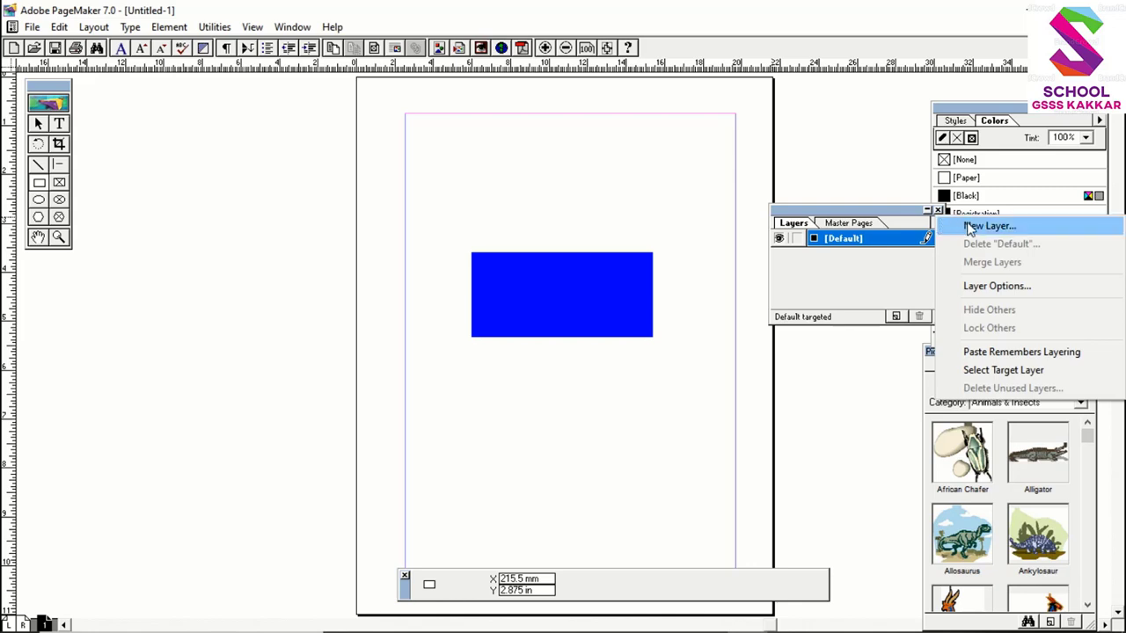
pyautogui.click(970, 227)
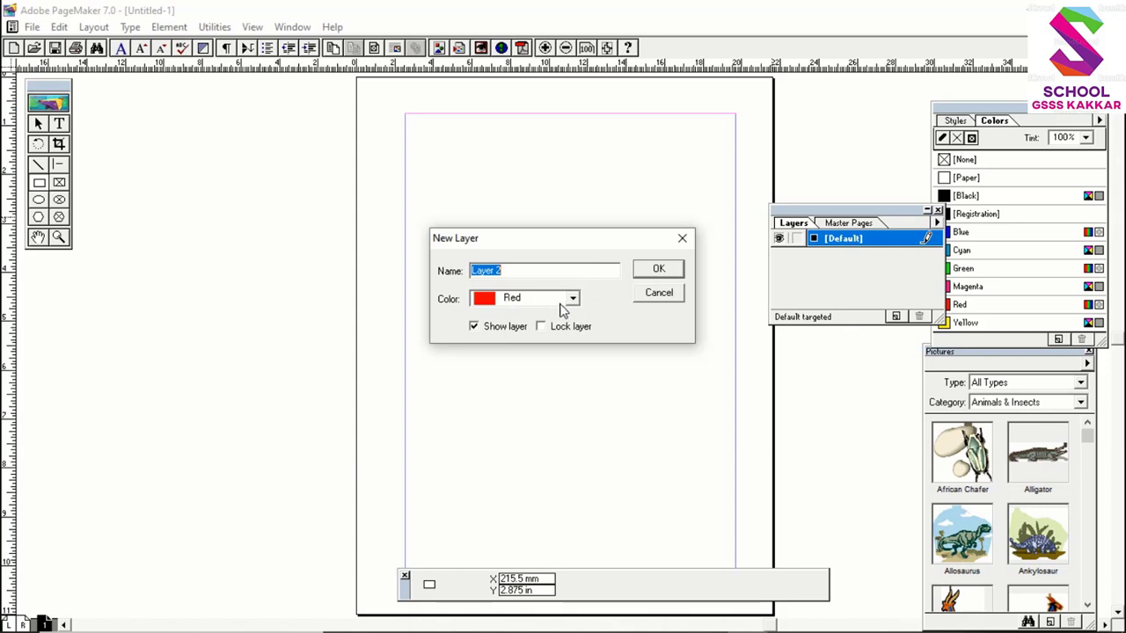
pyautogui.click(661, 276)
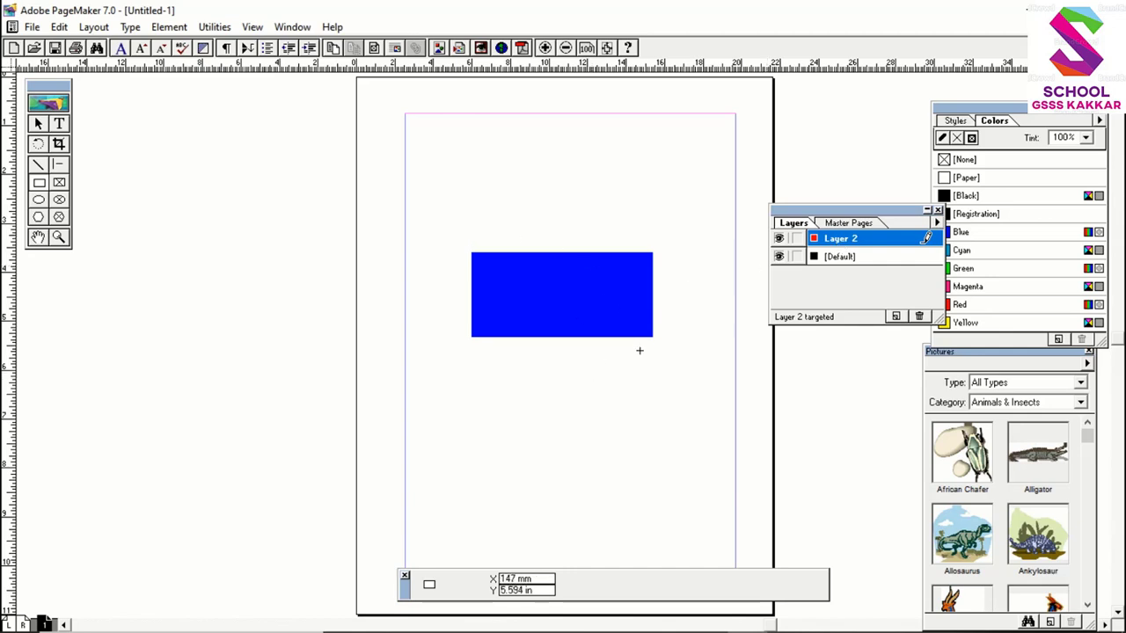
# Step: On Layer 2, draw a rectangle about 95 mm wide and 1.5 in high overlapping the blue one and color it Red
pyautogui.click(850, 257)
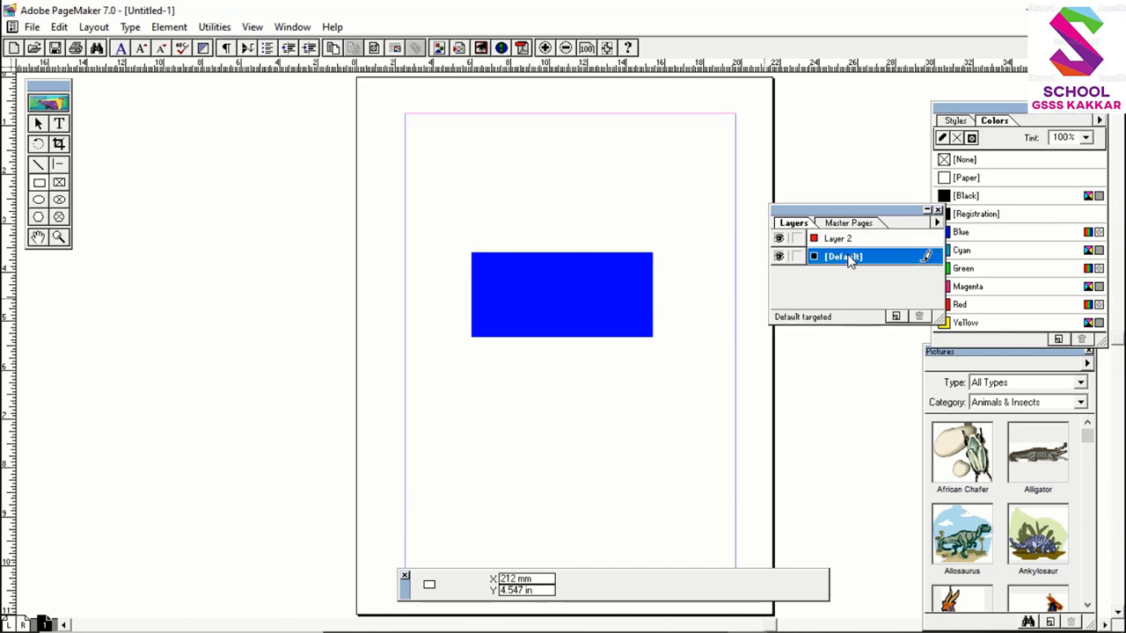
pyautogui.click(835, 241)
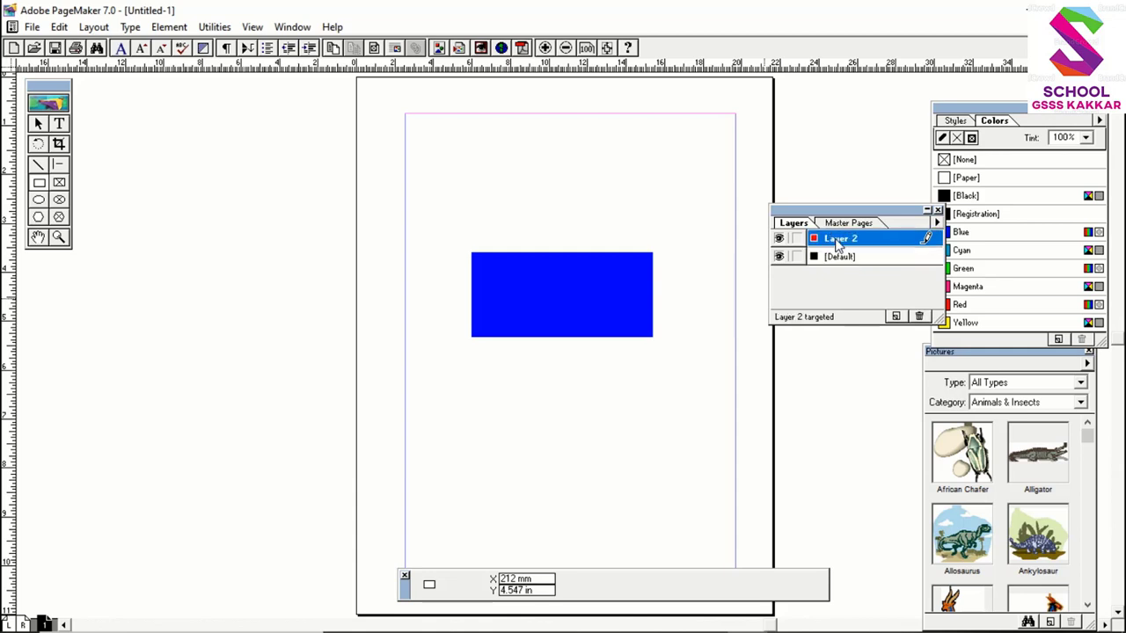
pyautogui.click(38, 183)
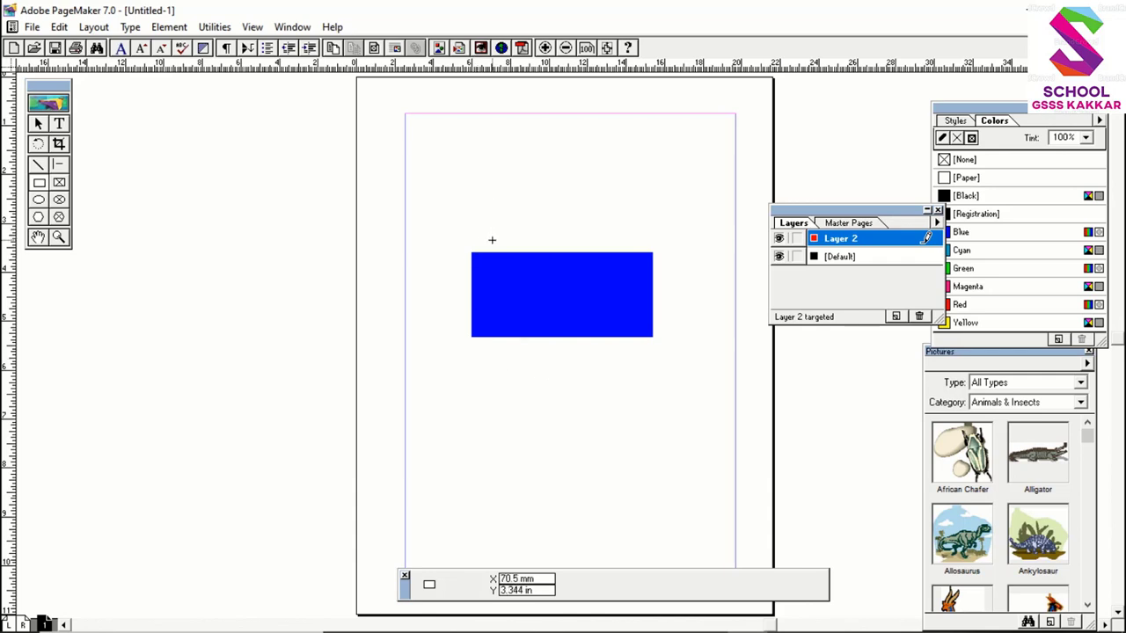
pyautogui.moveTo(492, 239)
pyautogui.mouseDown()
pyautogui.moveTo(646, 341)
pyautogui.moveTo(675, 313)
pyautogui.mouseUp()
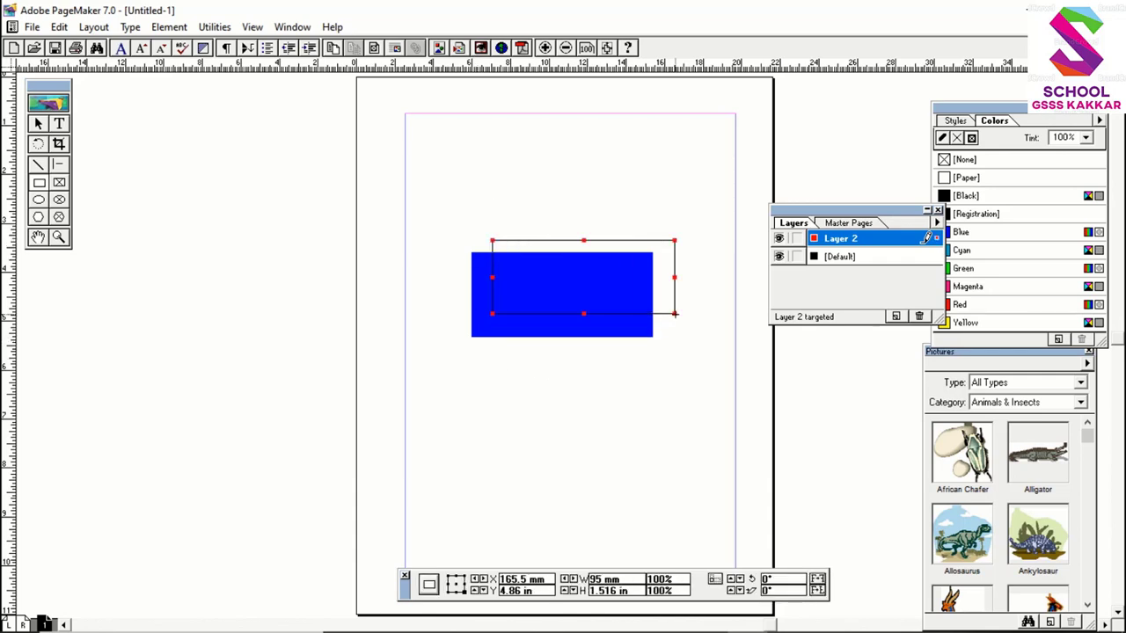
pyautogui.click(968, 288)
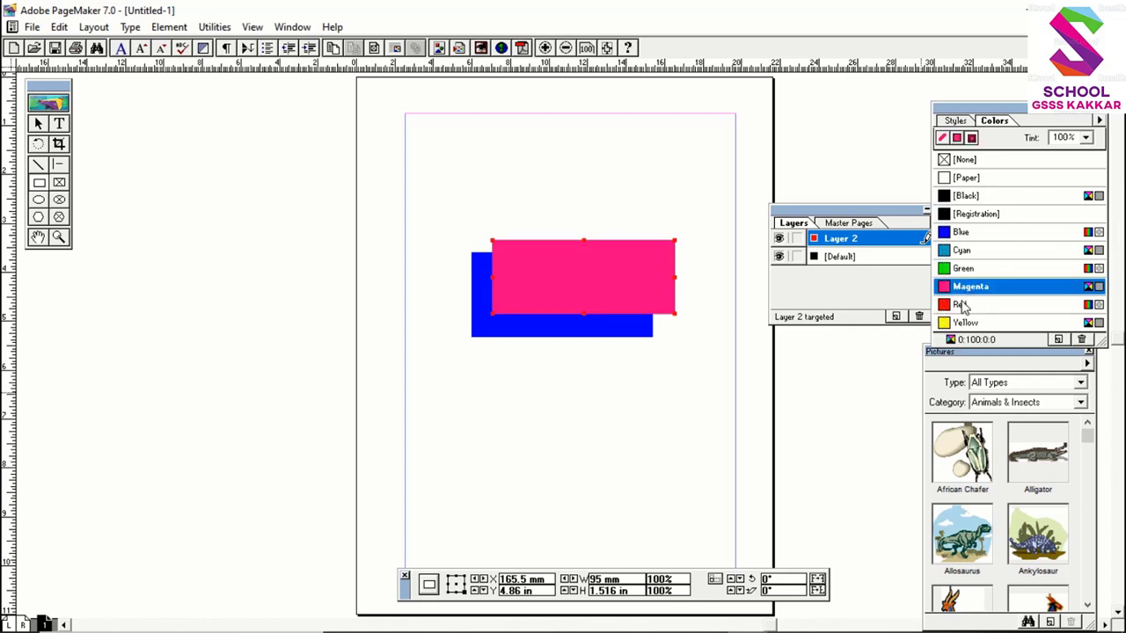
pyautogui.click(961, 306)
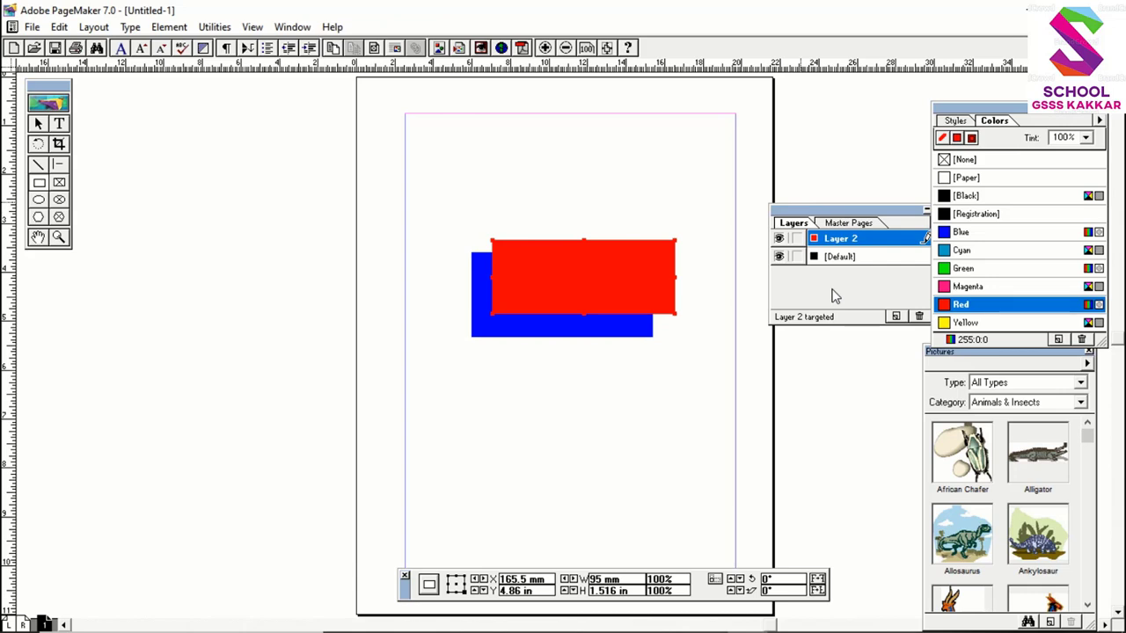
# Step: Hide and redisplay the Default layer, and switch Layer 2's visibility off
pyautogui.click(778, 257)
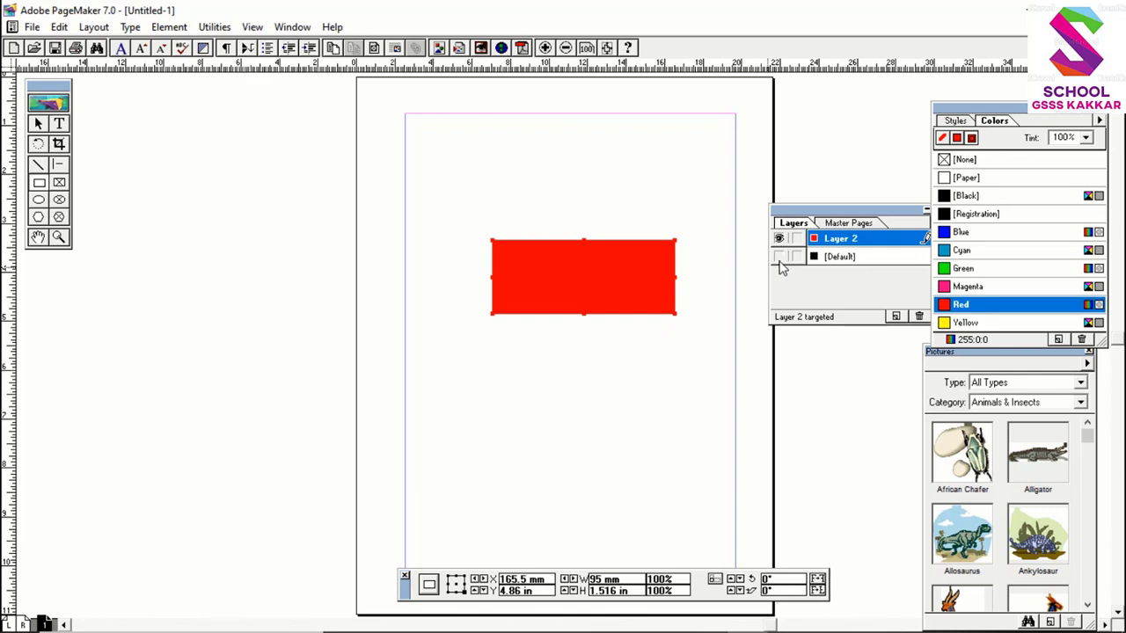
pyautogui.click(779, 257)
pyautogui.click(779, 238)
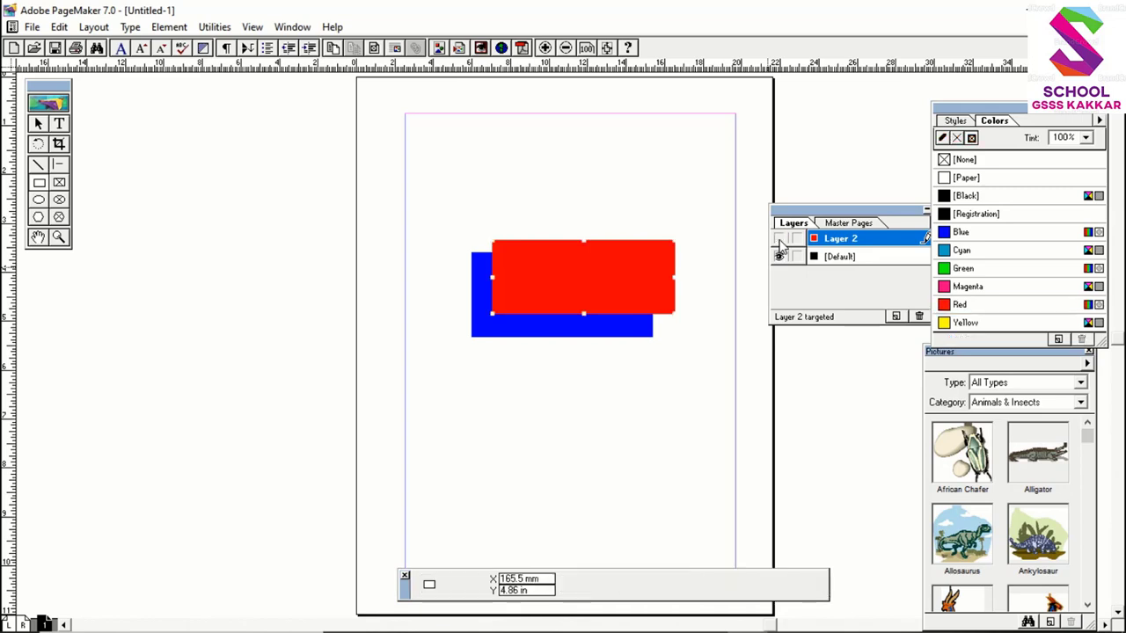
pyautogui.click(778, 240)
pyautogui.click(779, 238)
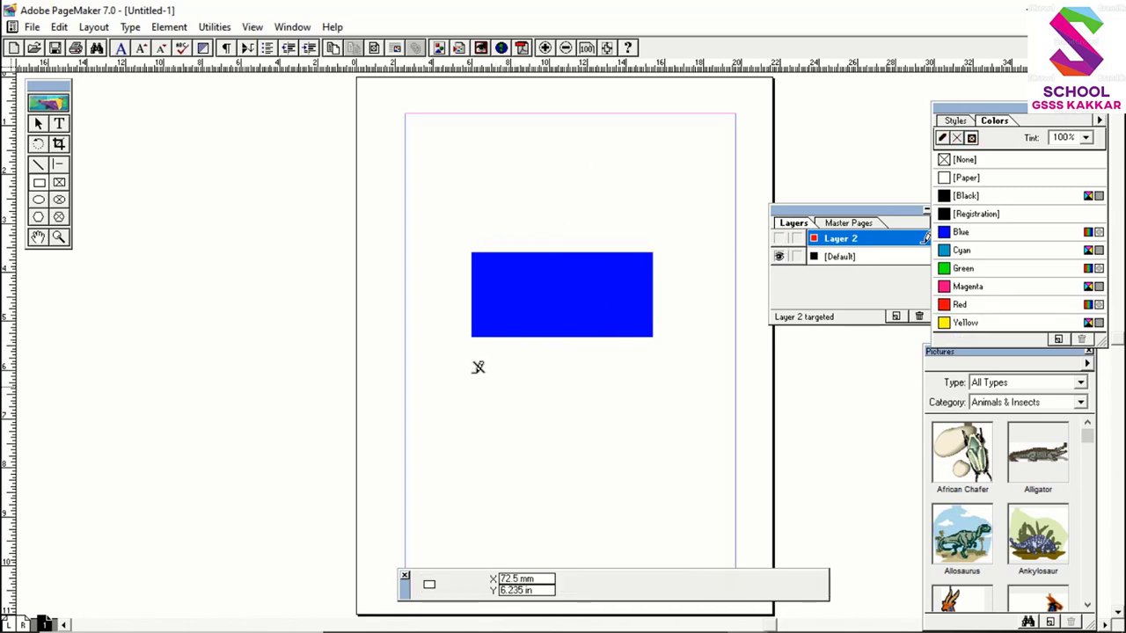
# Step: Make Layer 2 visible and add a line of placeholder text on it above the rectangles
pyautogui.click(59, 124)
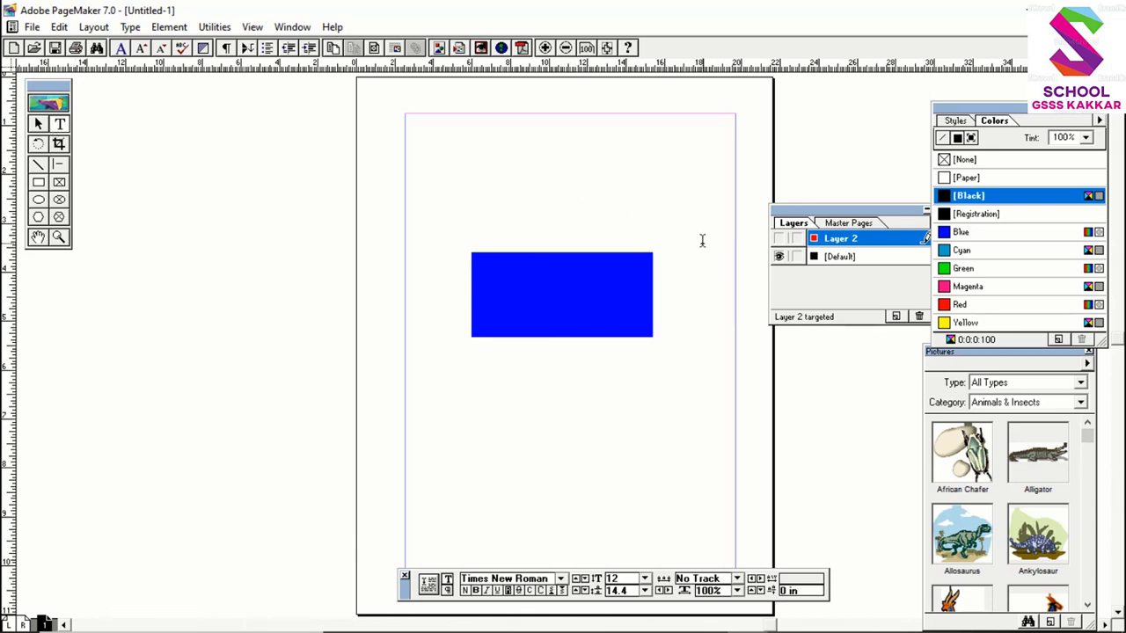
pyautogui.click(778, 238)
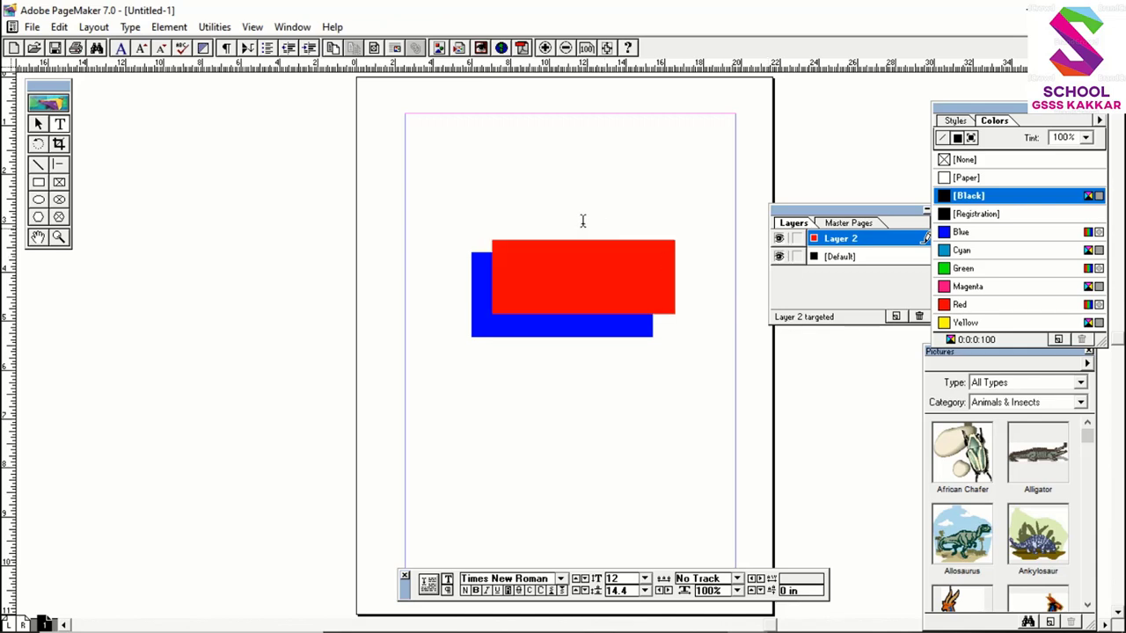
pyautogui.click(531, 188)
pyautogui.write('asdasdasdasdasdasd')
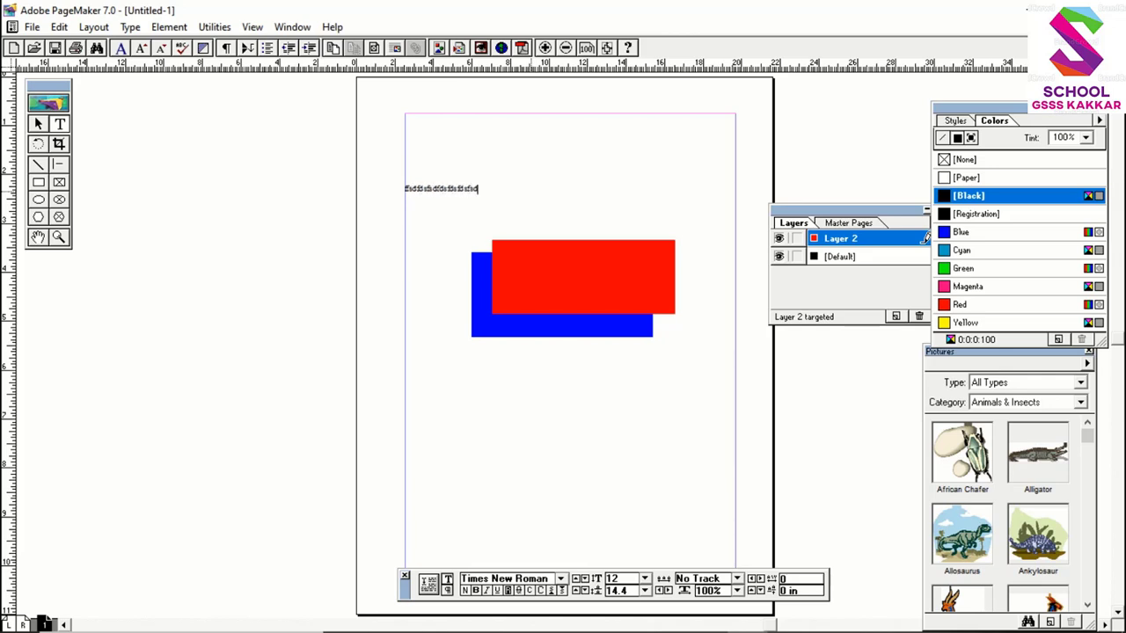
pyautogui.write('asdasd')
# Step: Hide Layer 2 and create a new visible layer named Layer 3 with the color Green
pyautogui.click(780, 239)
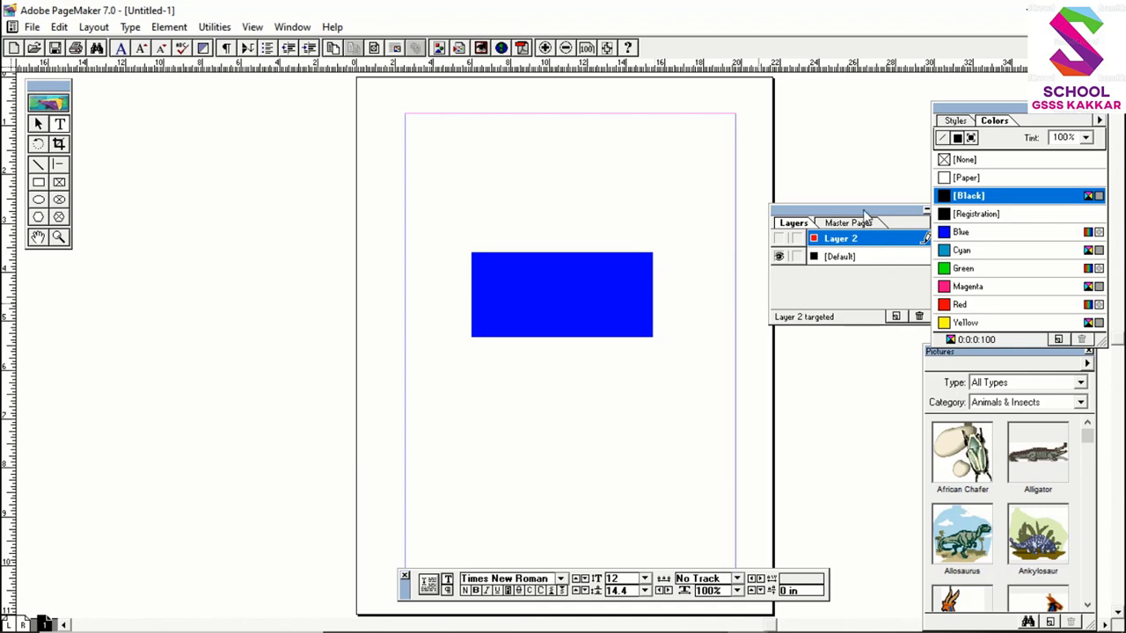
pyautogui.moveTo(864, 215); pyautogui.dragTo(830, 182)
pyautogui.click(900, 190)
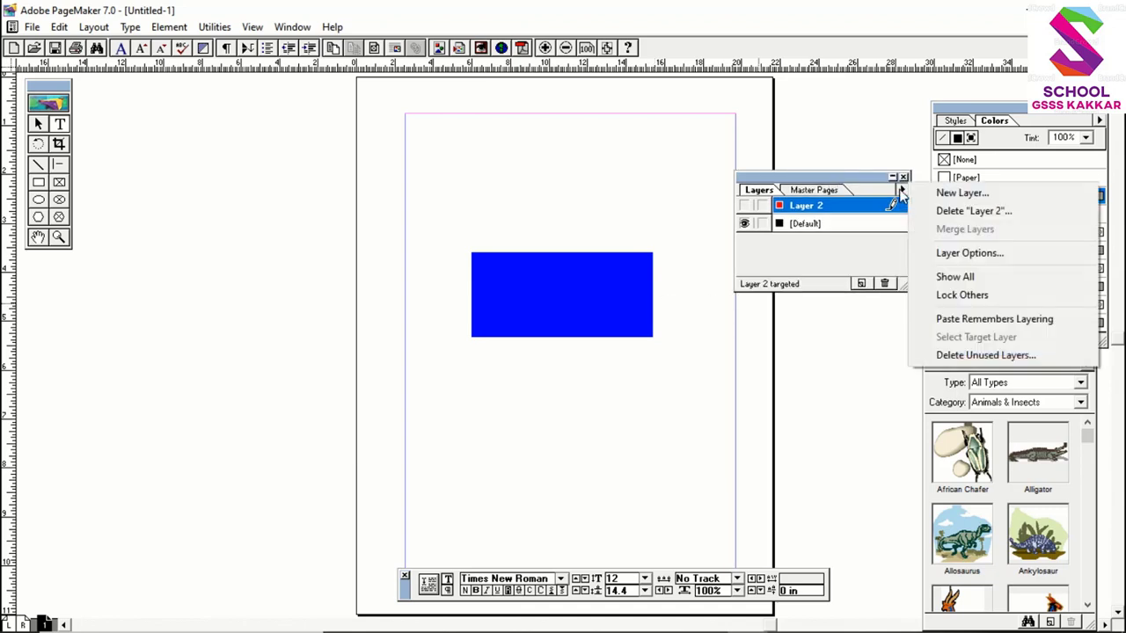
pyautogui.click(959, 194)
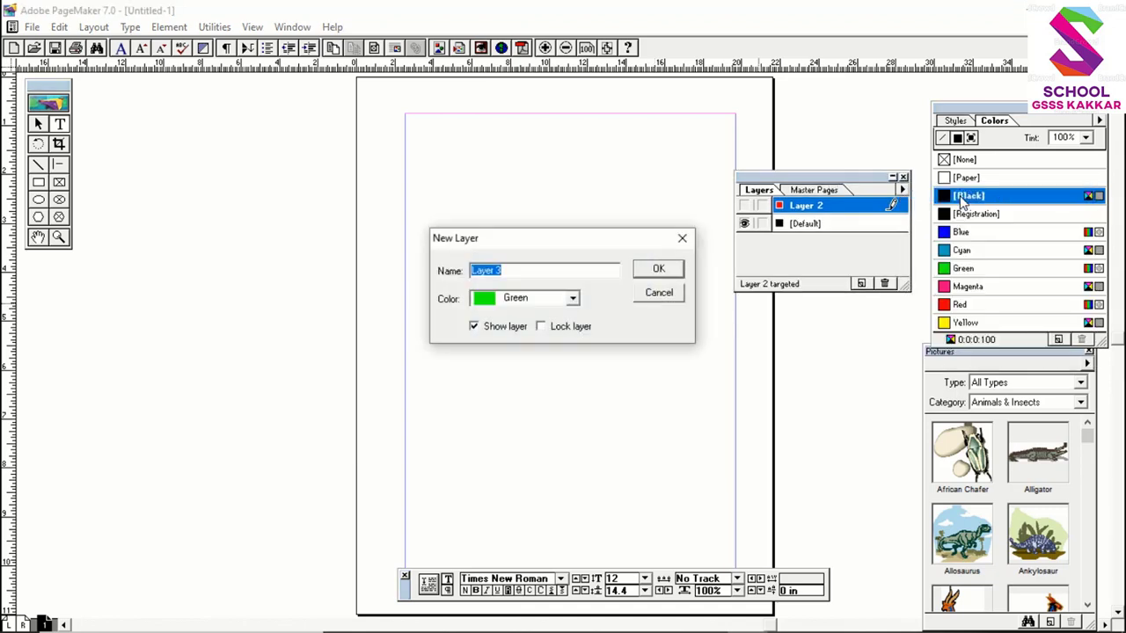
pyautogui.click(661, 269)
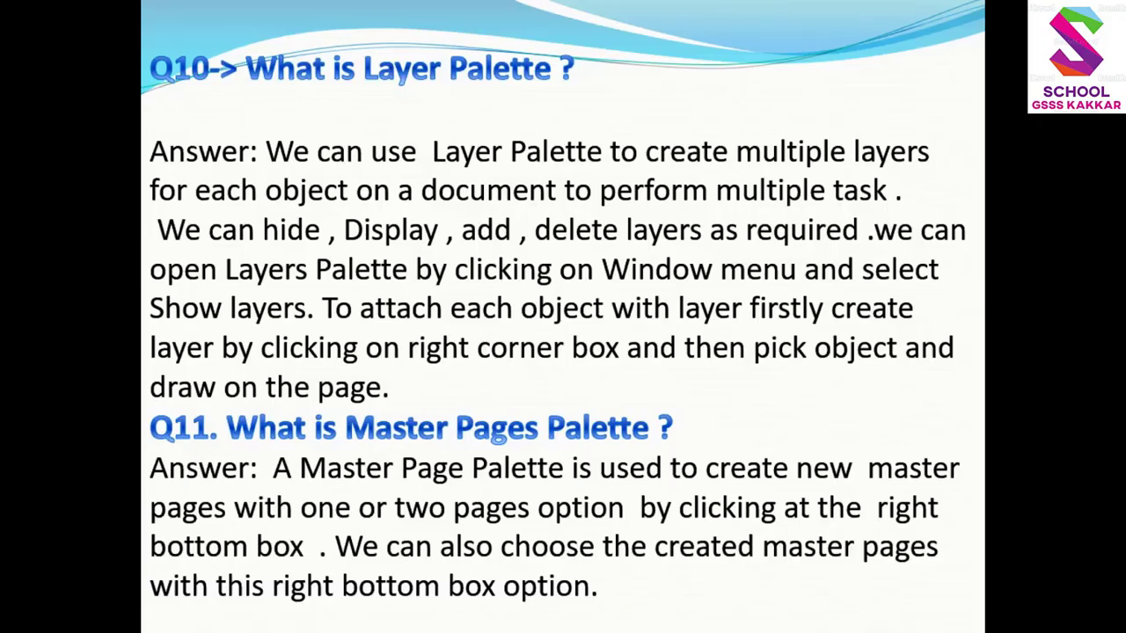
# Step: Switch back to PageMaker, show the Master Pages palette and check which master pages the document offers
pyautogui.hotkey('alt', 'Tab')
pyautogui.hotkey('alt', 'Tab')
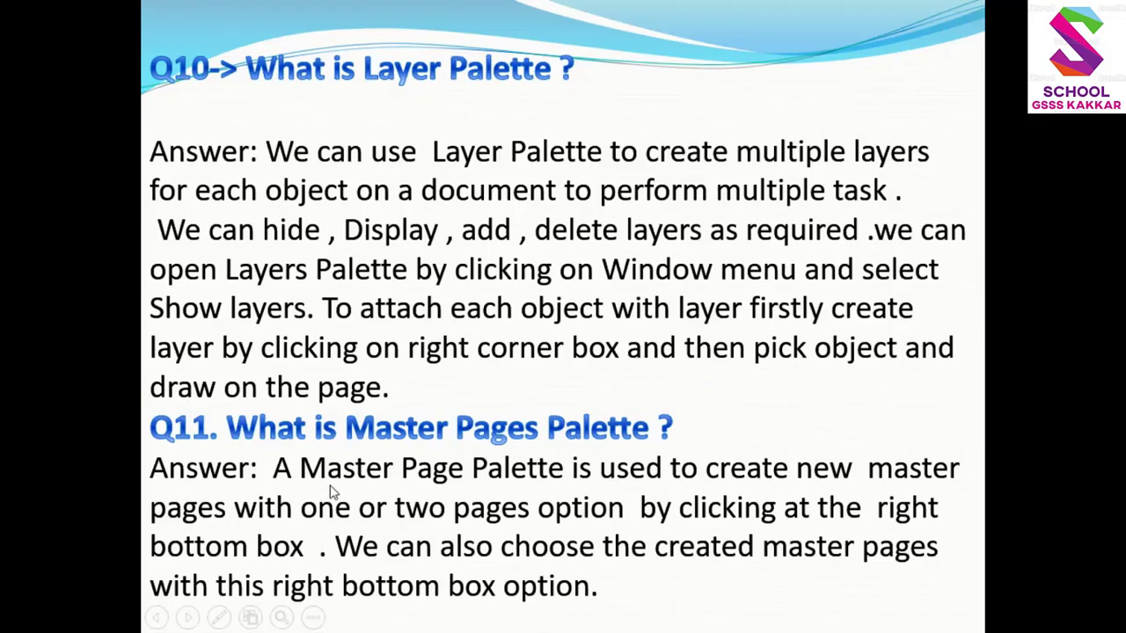
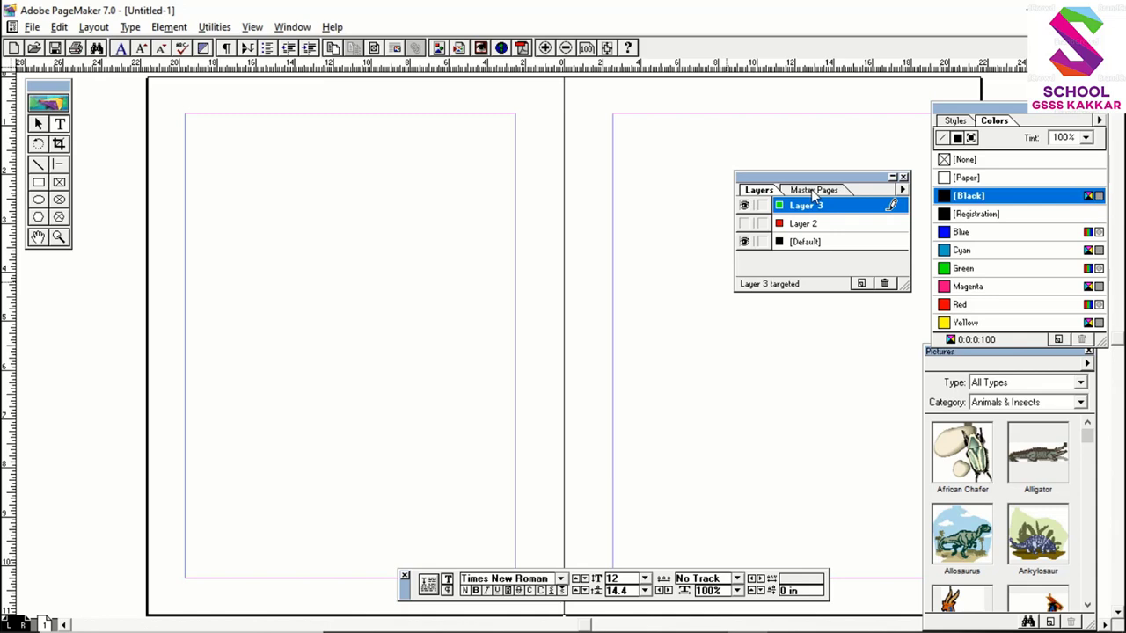
pyautogui.click(814, 192)
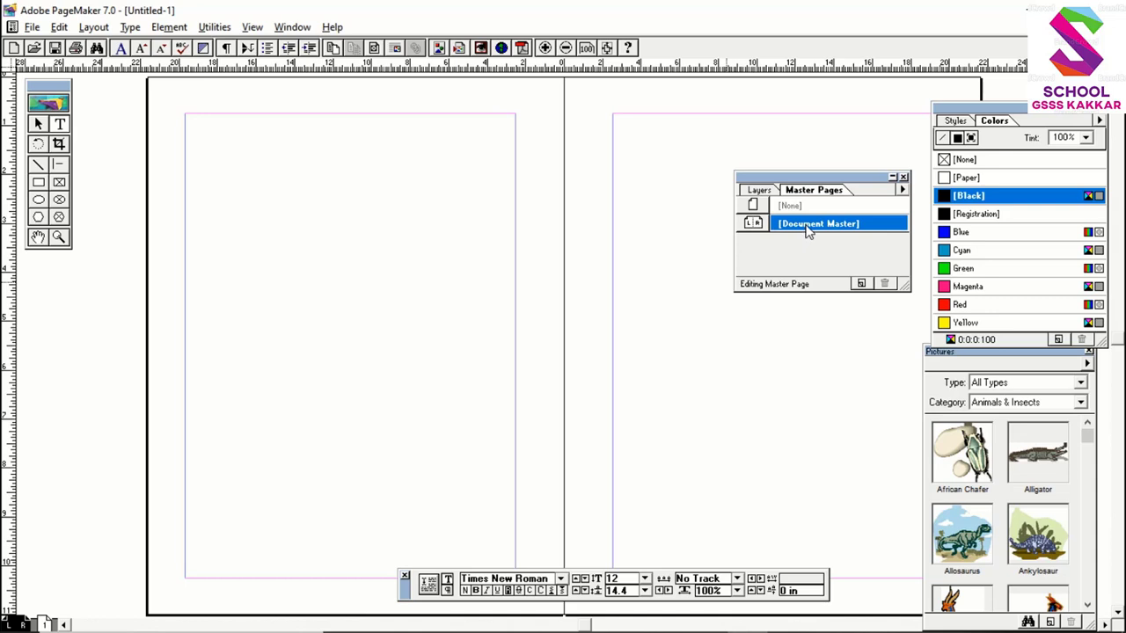
pyautogui.click(19, 622)
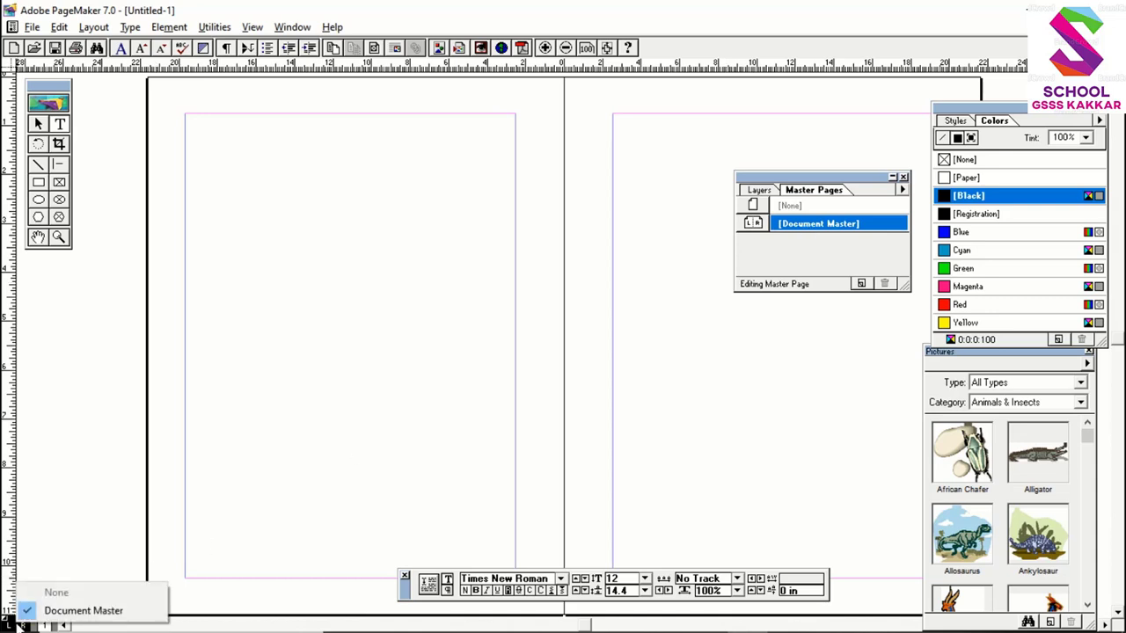
pyautogui.click(11, 623)
pyautogui.click(9, 623)
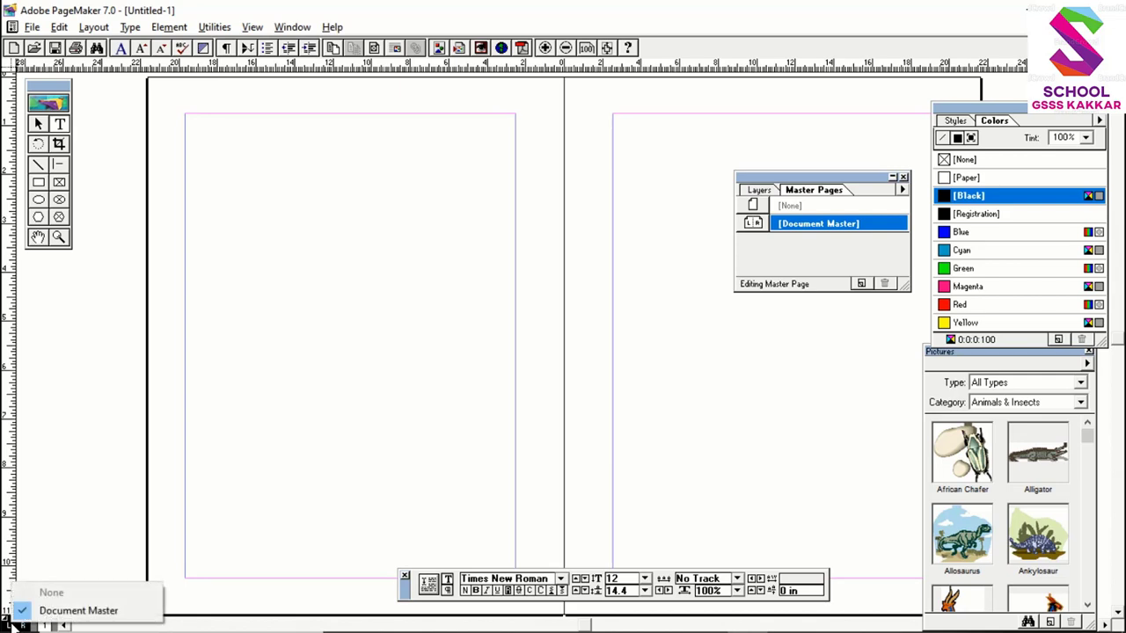
# Step: Create a two-page master page named with a person's first name, keeping the default margins and column guides
pyautogui.click(901, 191)
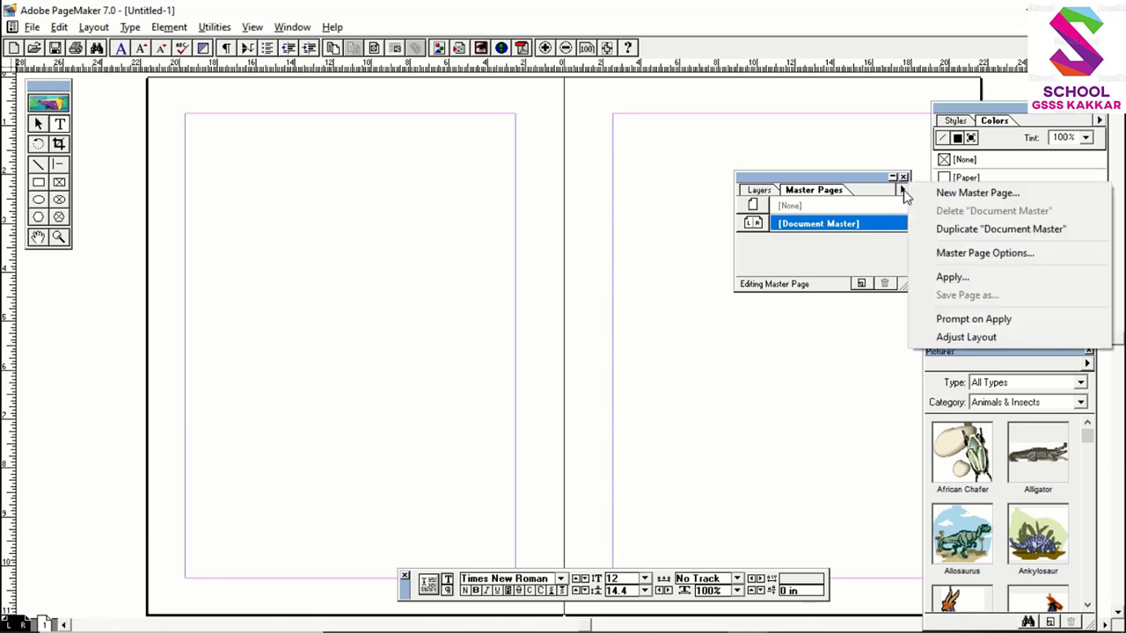
pyautogui.click(905, 290)
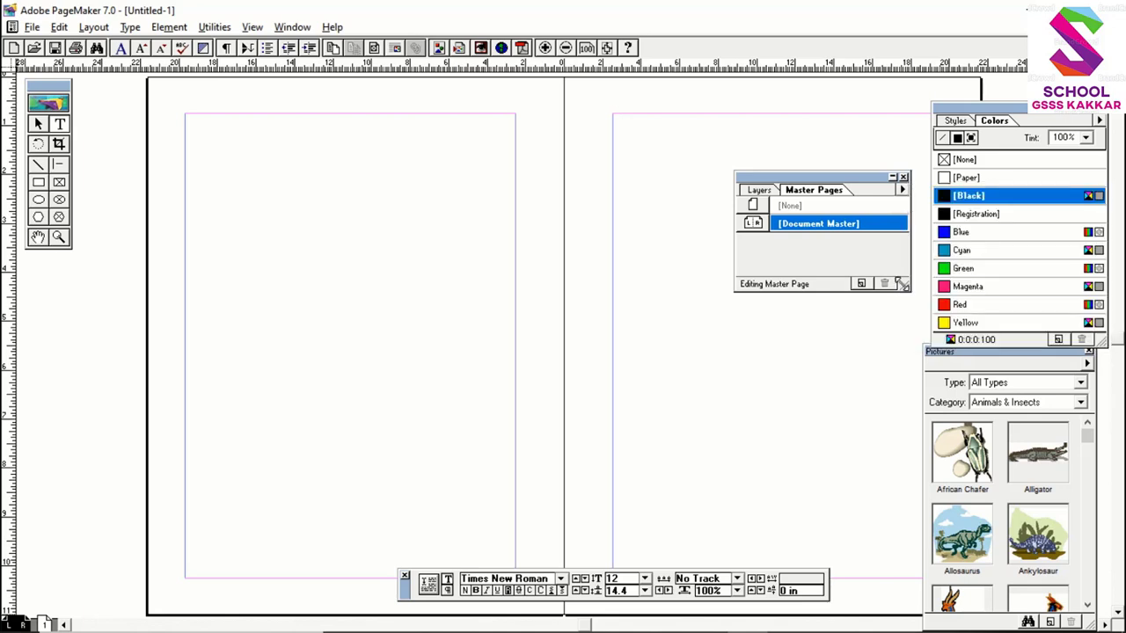
pyautogui.click(902, 191)
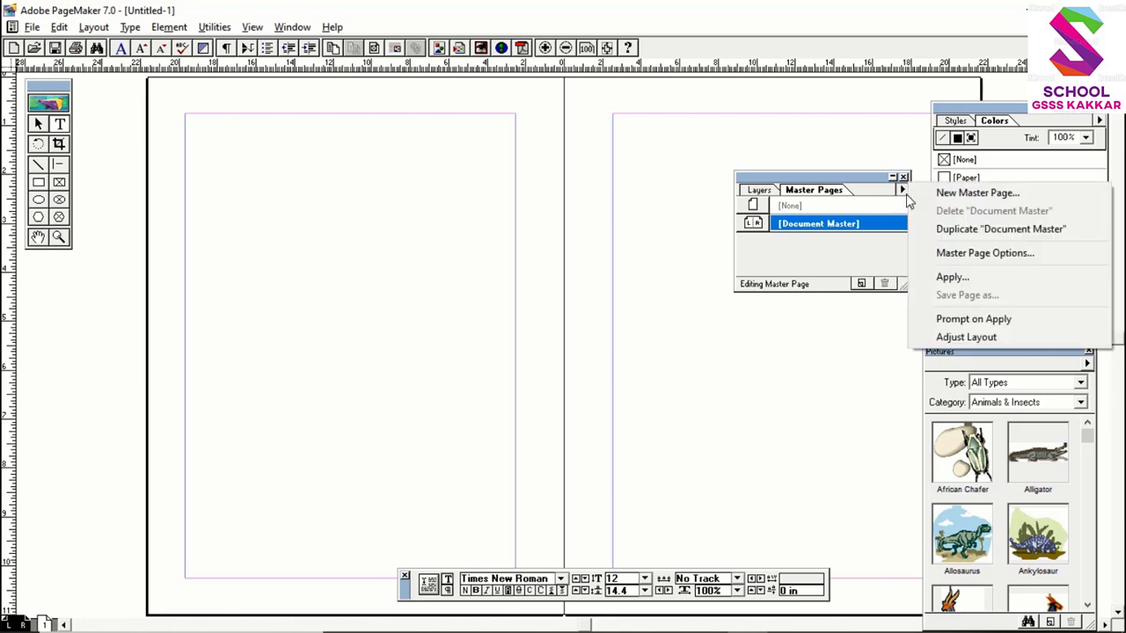
pyautogui.click(969, 196)
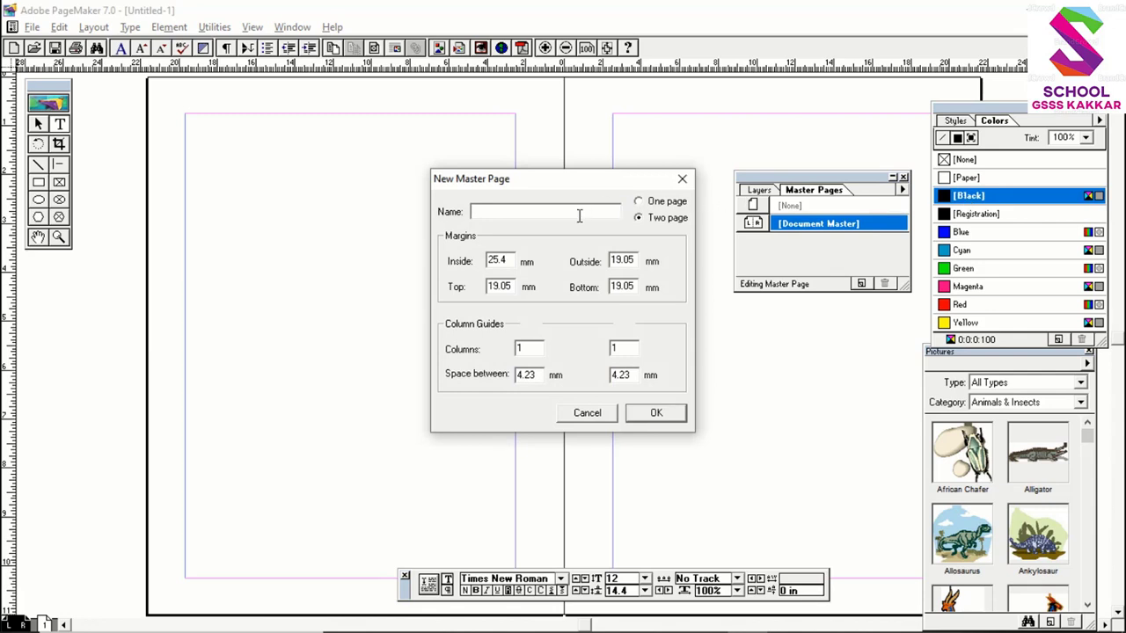
pyautogui.write('Sunil')
pyautogui.click(643, 204)
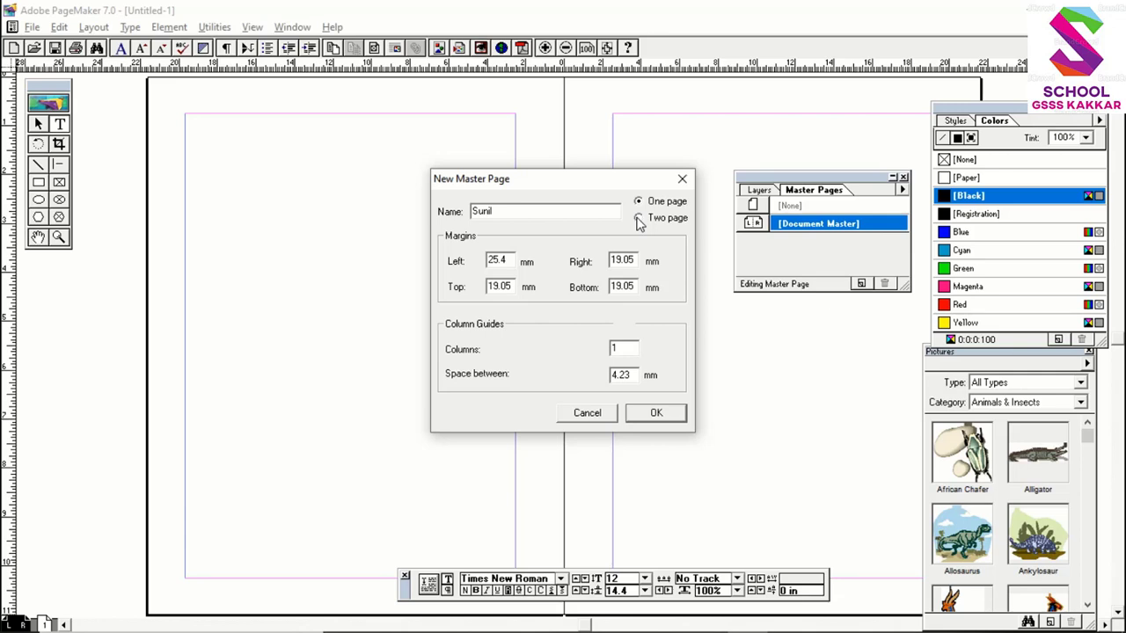
pyautogui.click(638, 217)
pyautogui.click(656, 413)
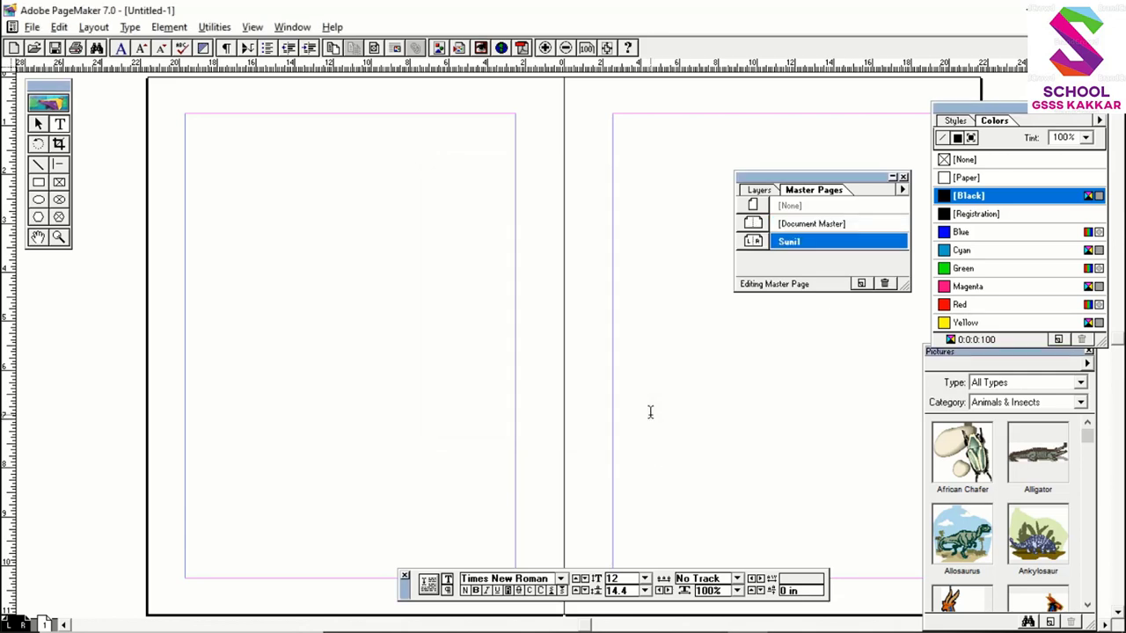
# Step: Switch between Document Master and the newly created master page, ending on Document Master
pyautogui.doubleClick(799, 227)
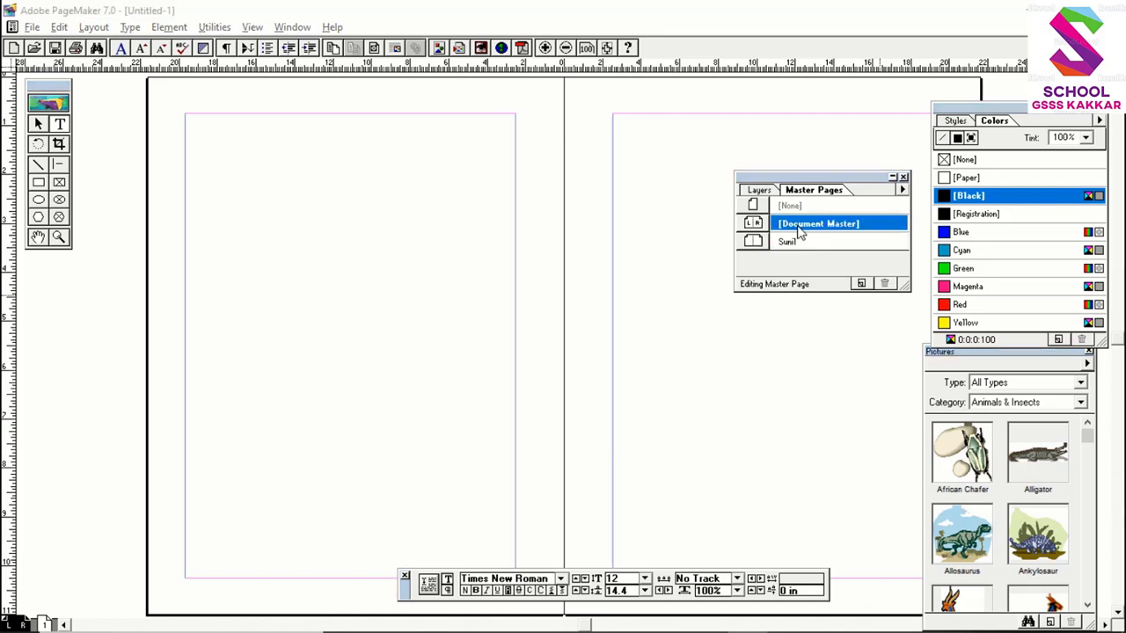
pyautogui.click(582, 418)
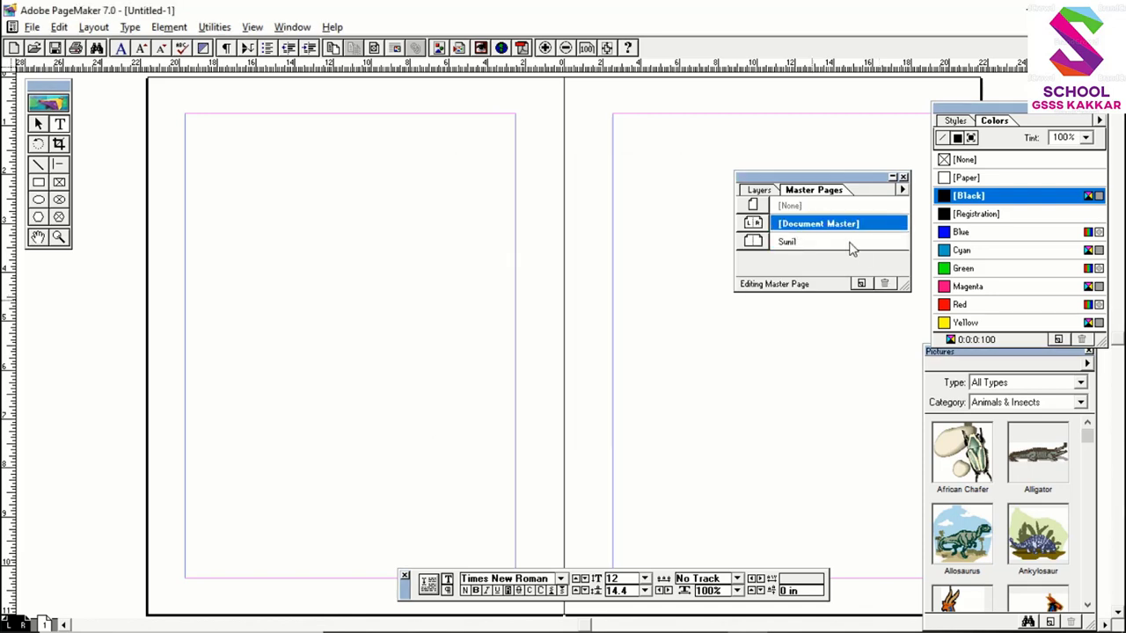
pyautogui.click(837, 249)
pyautogui.click(822, 228)
pyautogui.click(807, 242)
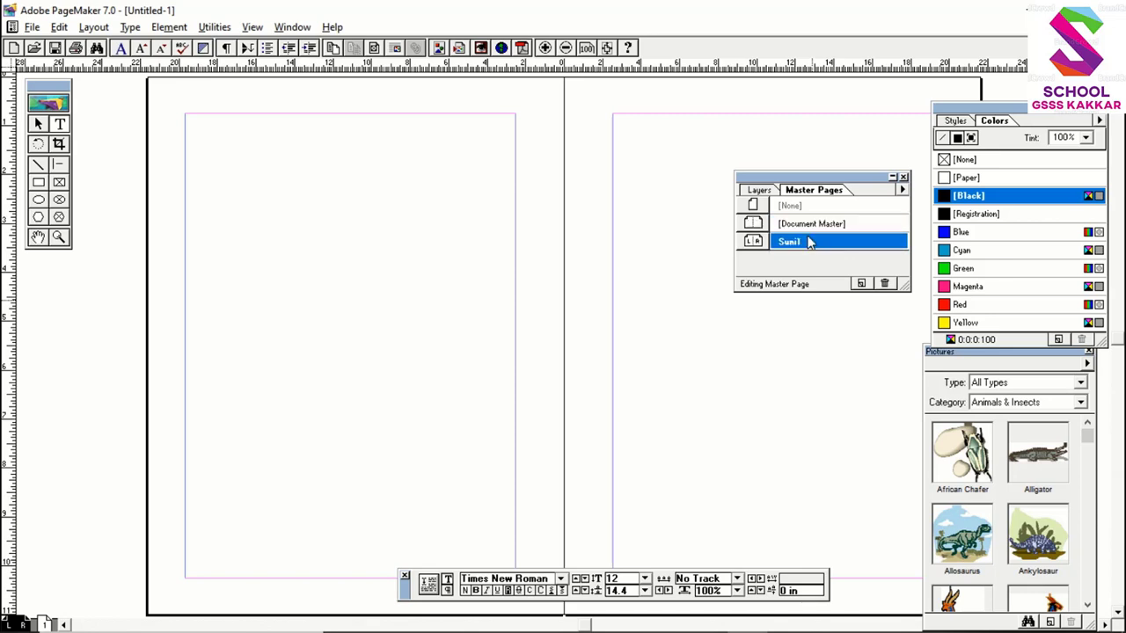
pyautogui.click(807, 225)
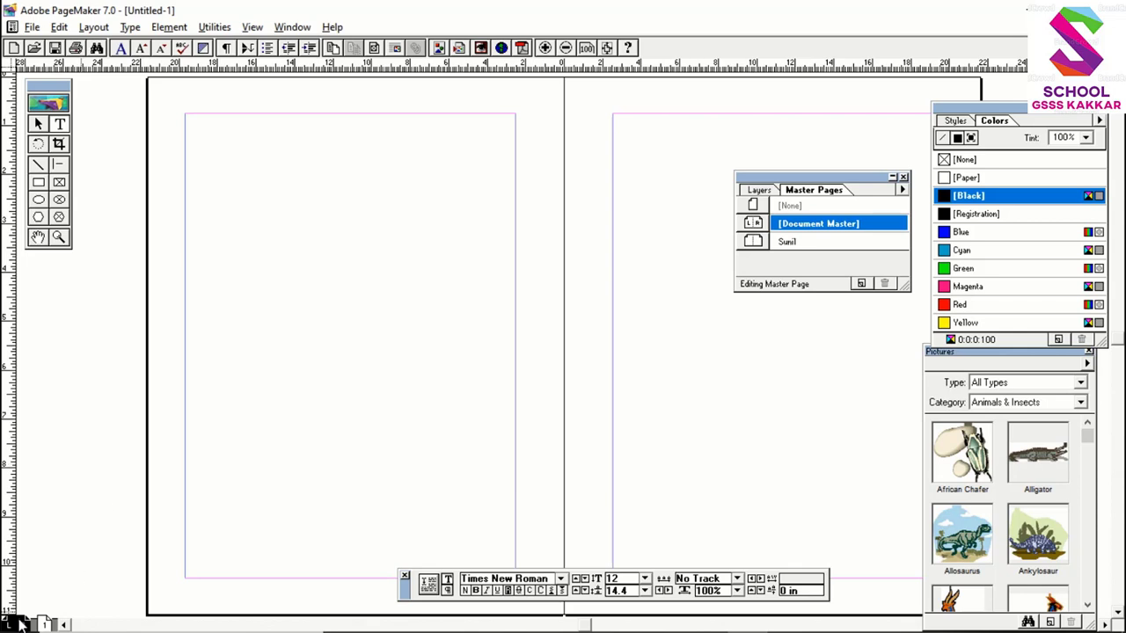
pyautogui.click(239, 97)
pyautogui.click(644, 579)
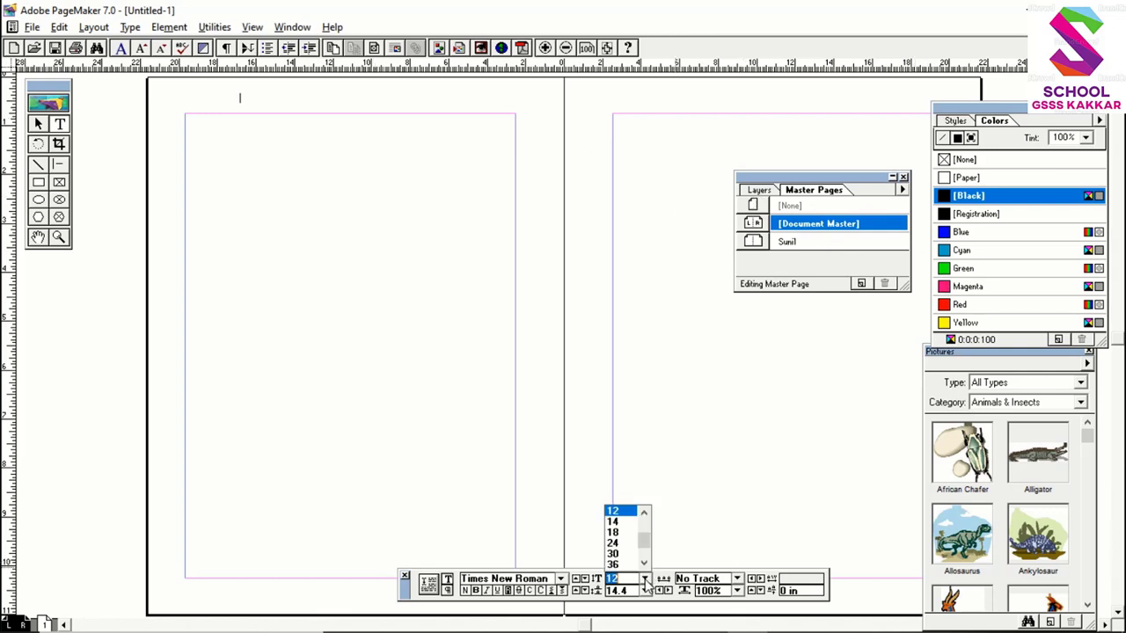
pyautogui.click(615, 553)
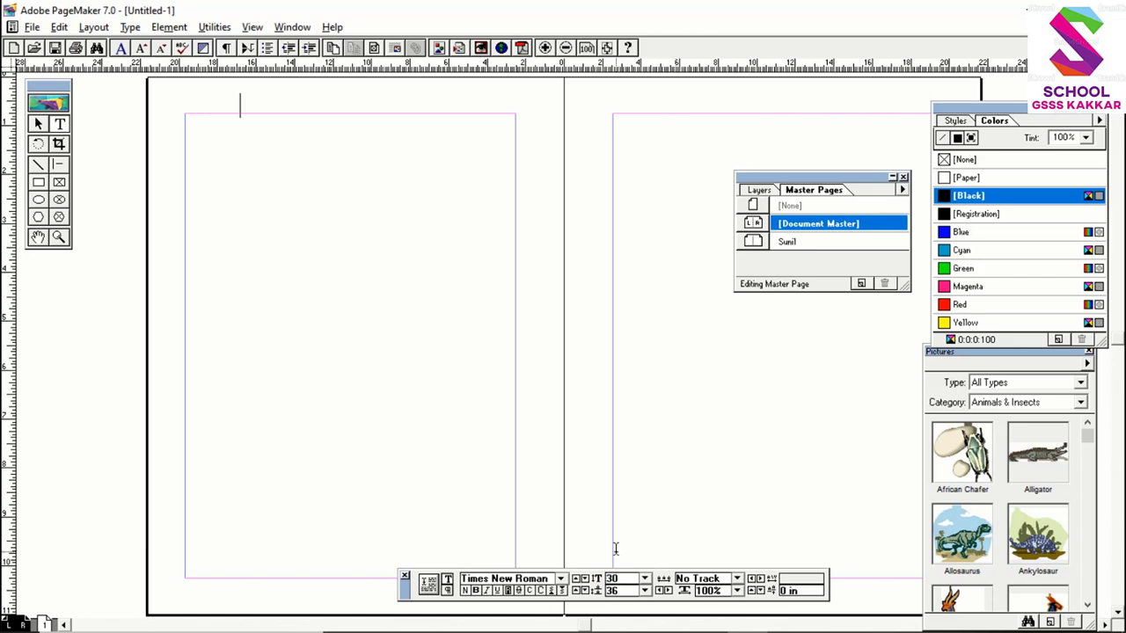
# Step: Add the 12-point text "Date: 13/07/2020" above the upper margin of Document Master's left page
pyautogui.click(214, 98)
pyautogui.click(644, 579)
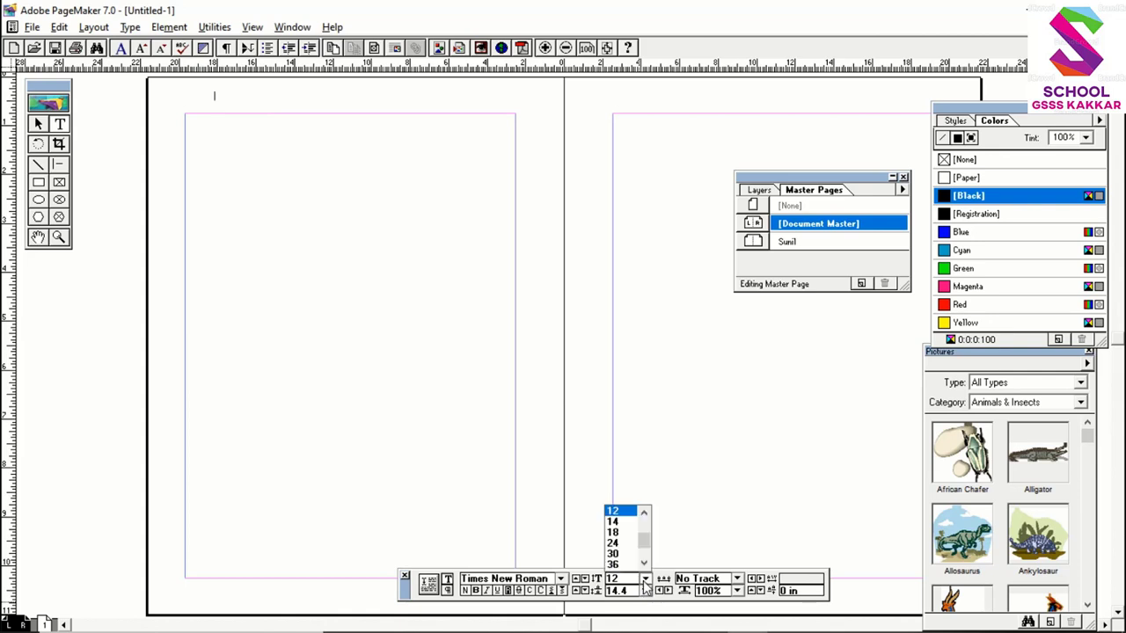
pyautogui.click(616, 515)
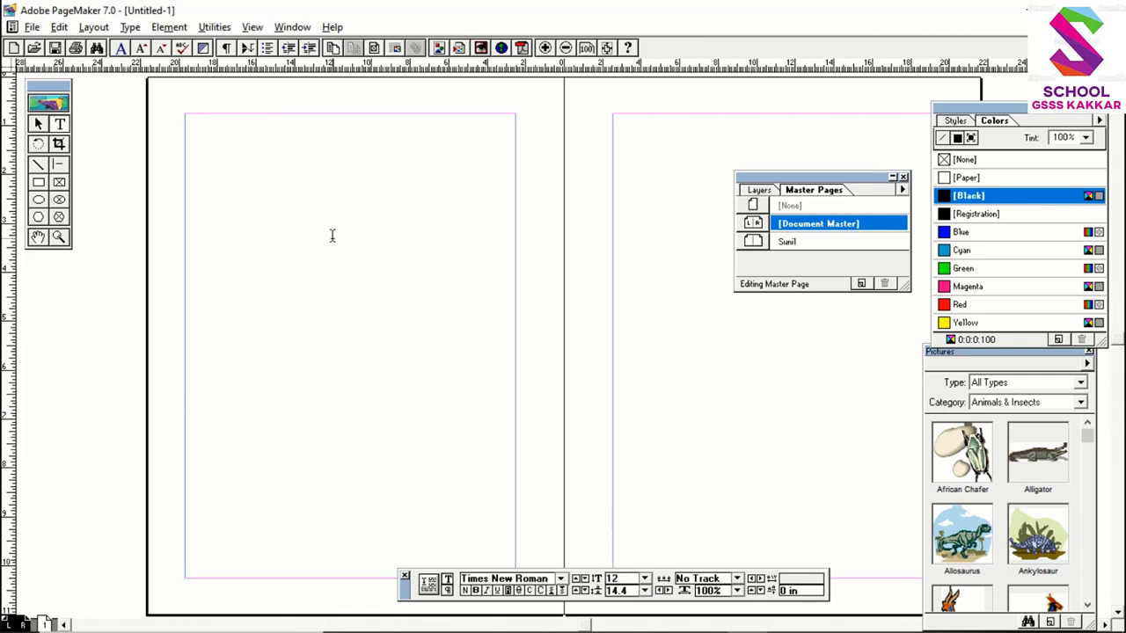
pyautogui.click(204, 95)
pyautogui.write('date: 13/07/2020')
# Step: Insert 1 page after the current page using Document Master, and view page 2
pyautogui.rightClick(47, 624)
pyautogui.click(88, 593)
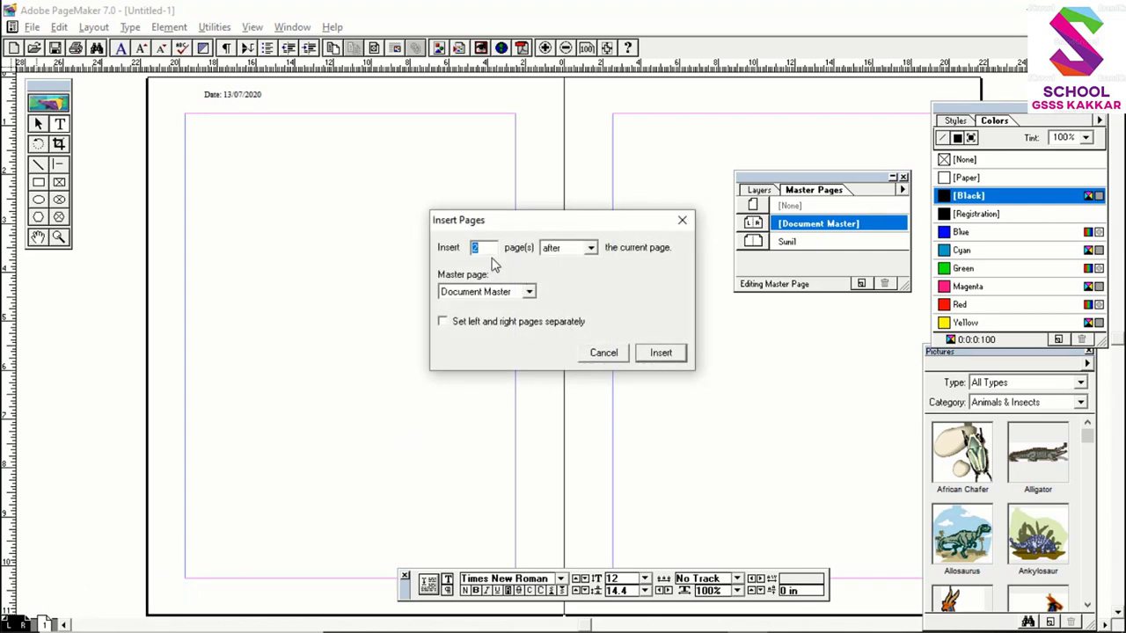
pyautogui.write('1')
pyautogui.click(660, 353)
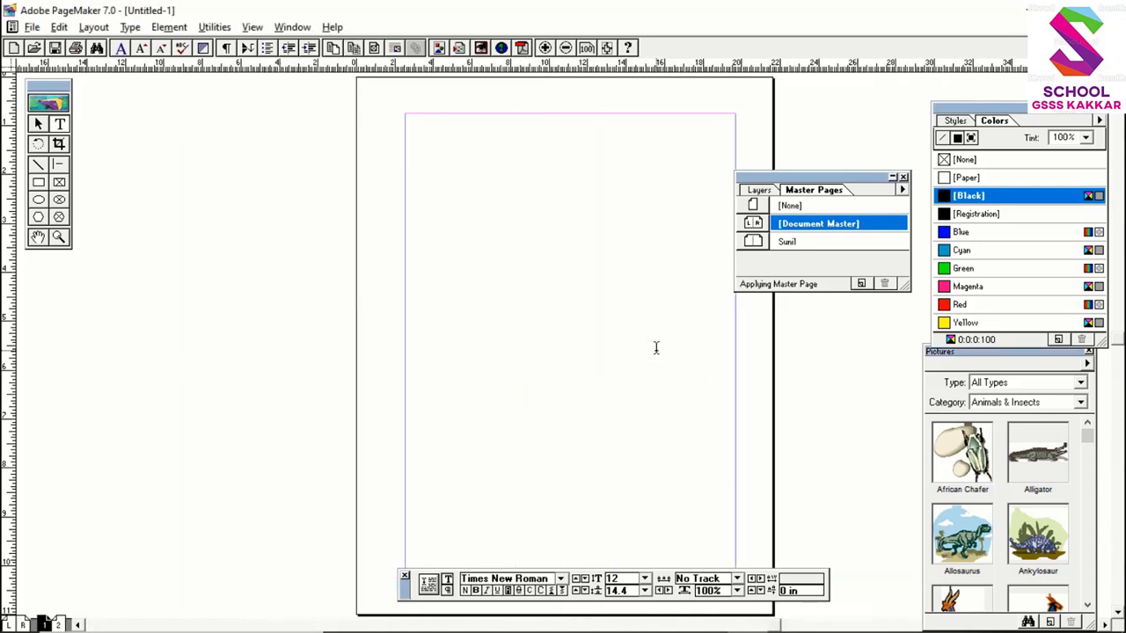
pyautogui.click(57, 624)
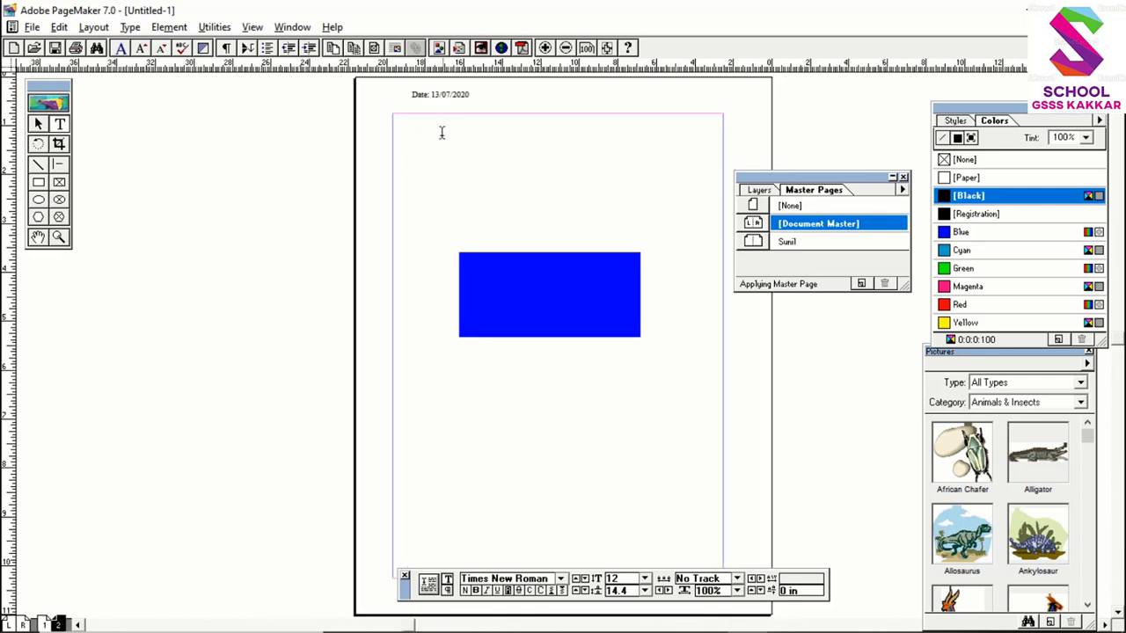
# Step: Return to the master pages and display the custom master in place of Document Master
pyautogui.click(19, 625)
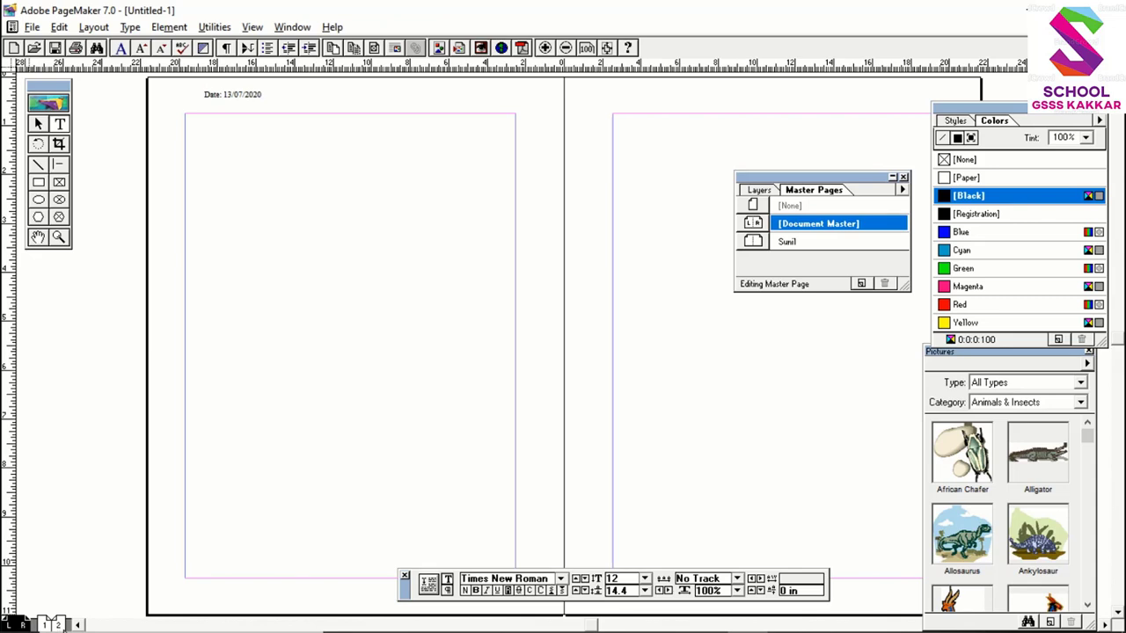
pyautogui.click(19, 624)
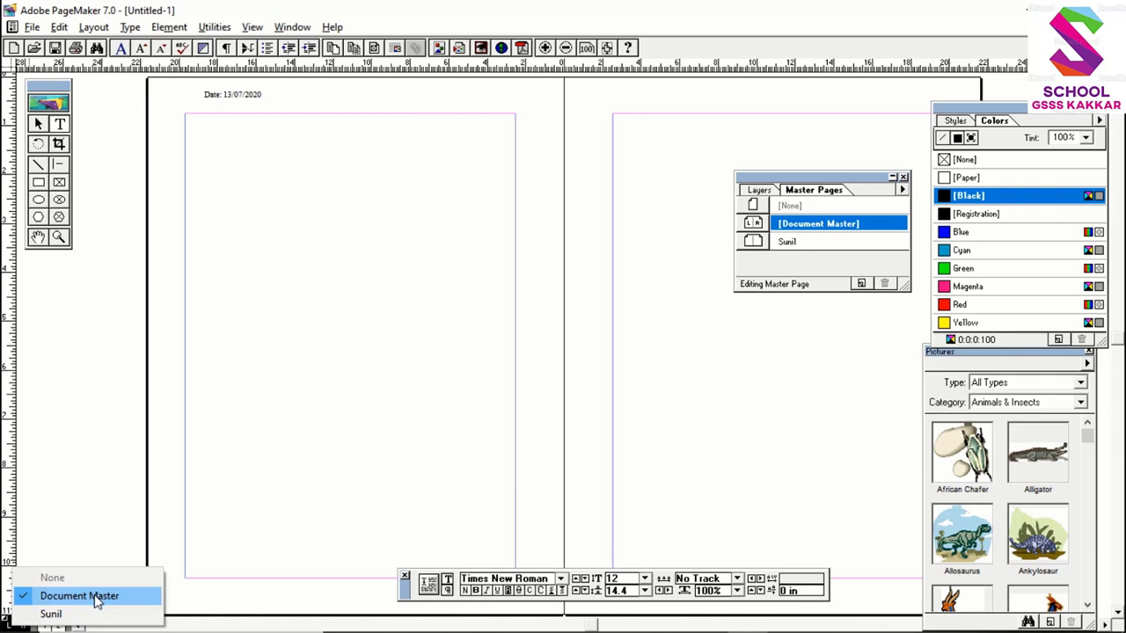
pyautogui.click(50, 614)
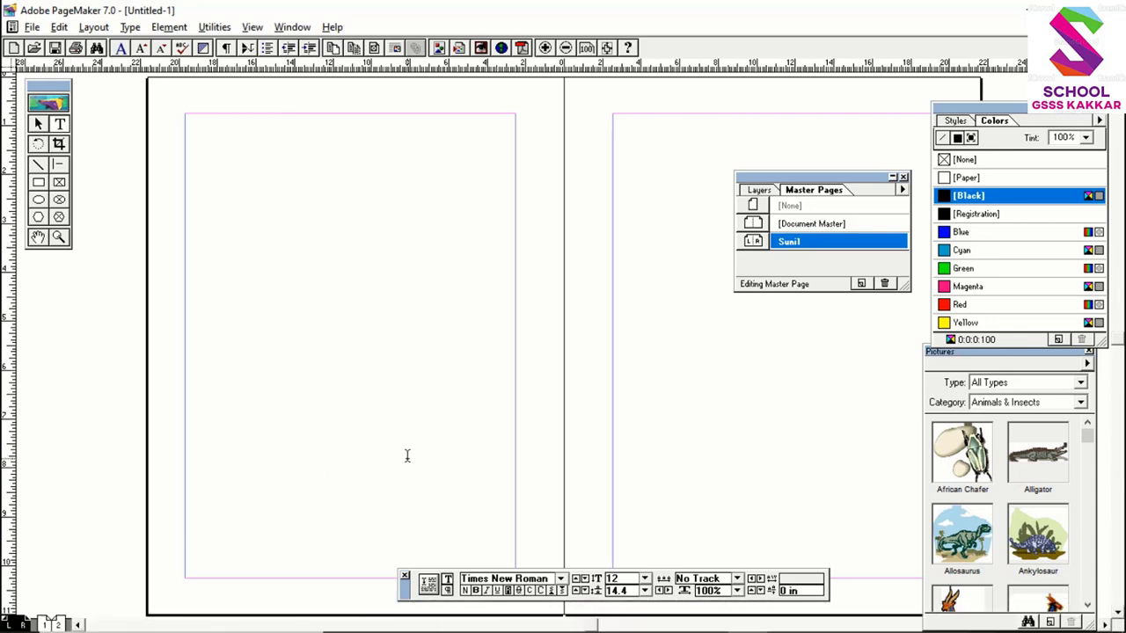
# Step: Create a second custom two-page master page, naming it with another person's first name
pyautogui.click(901, 190)
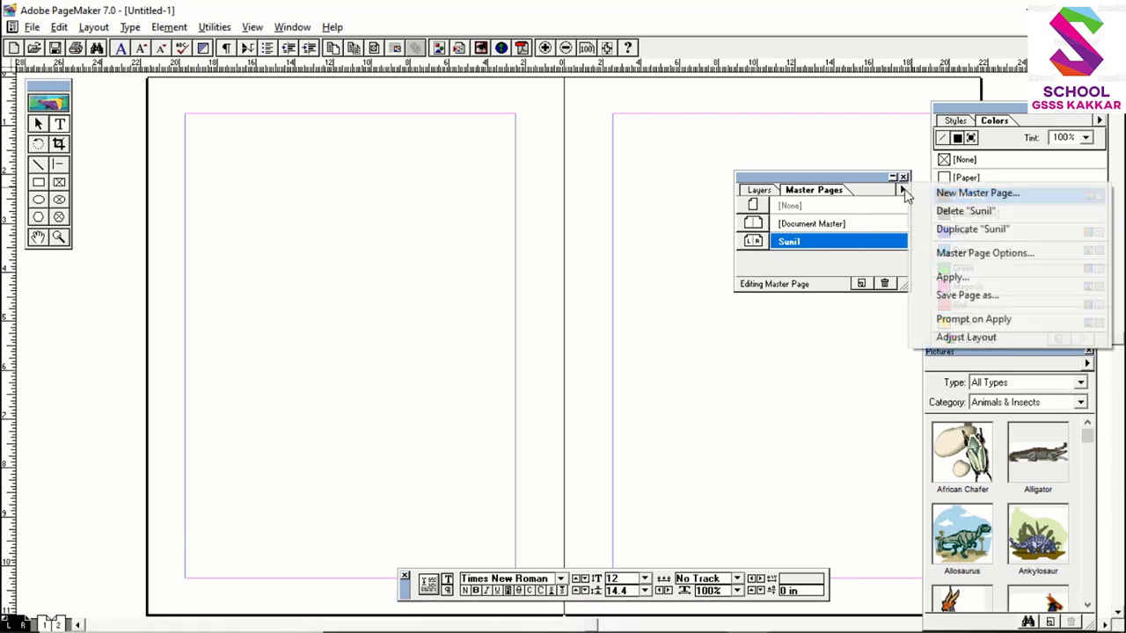
pyautogui.click(948, 193)
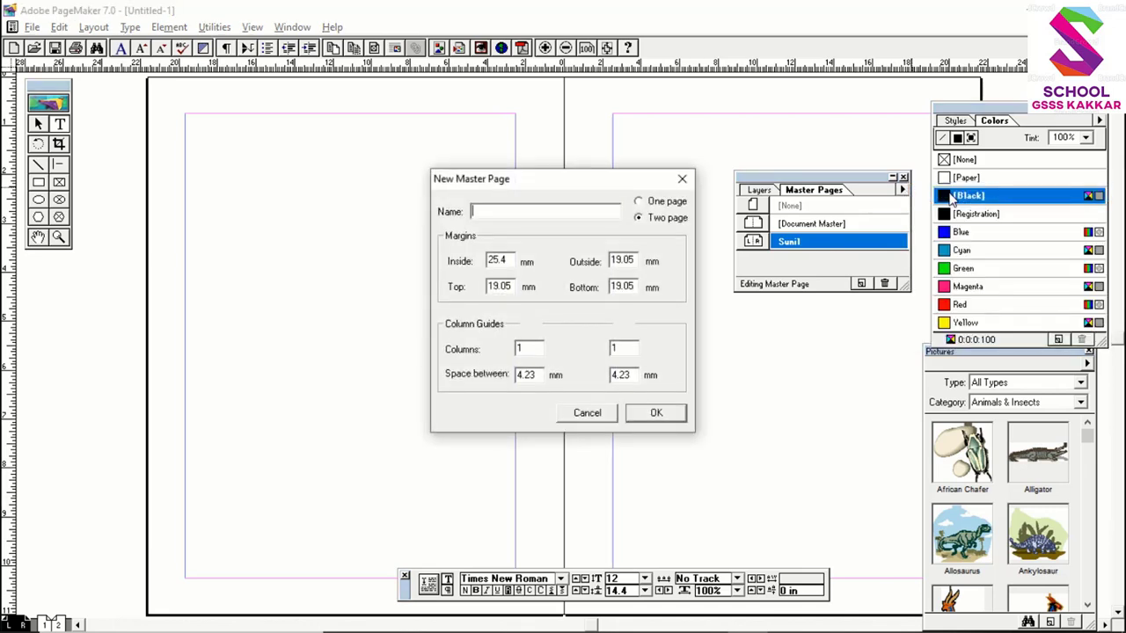
pyautogui.write('Kausal')
pyautogui.click(656, 413)
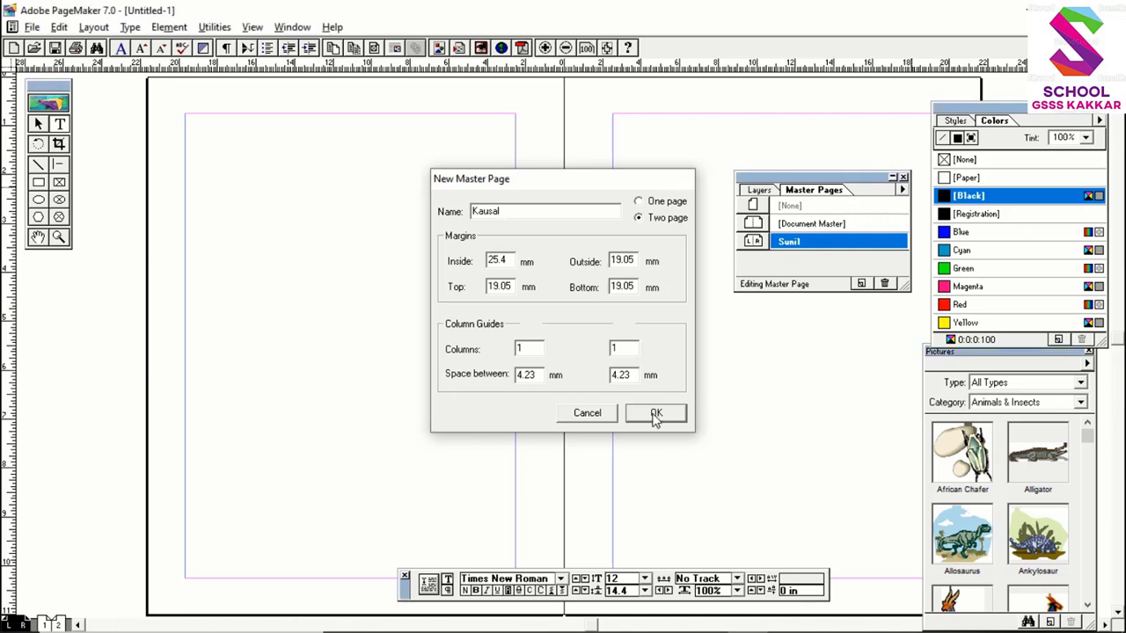
# Step: Display Document Master from the list of masters, and return to the first custom master page
pyautogui.moveTo(71, 629)
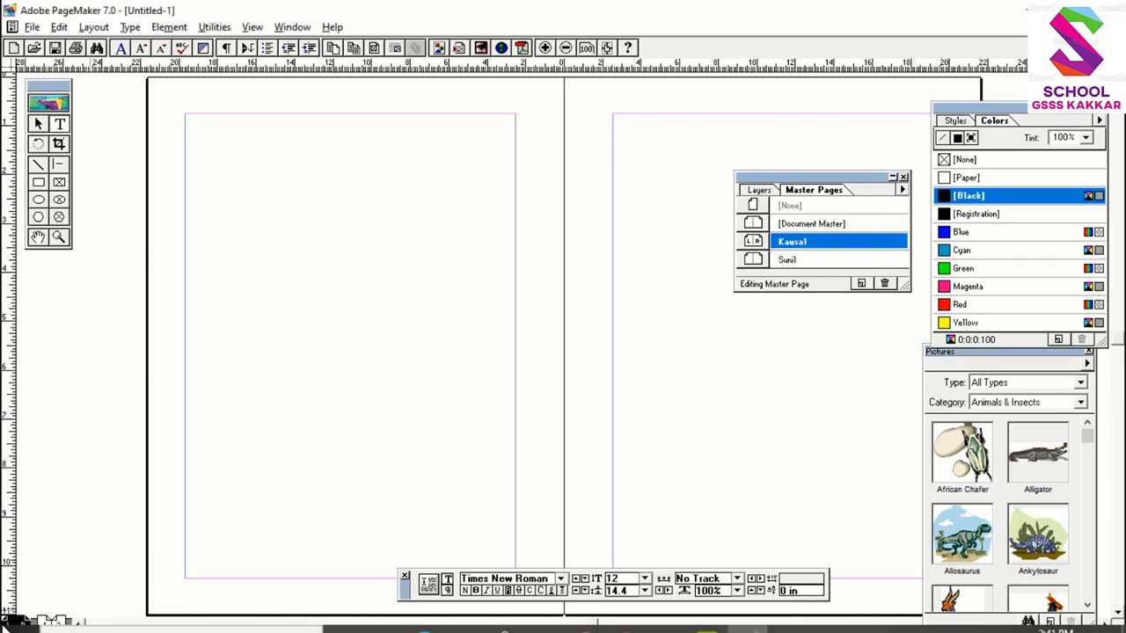
pyautogui.click(22, 625)
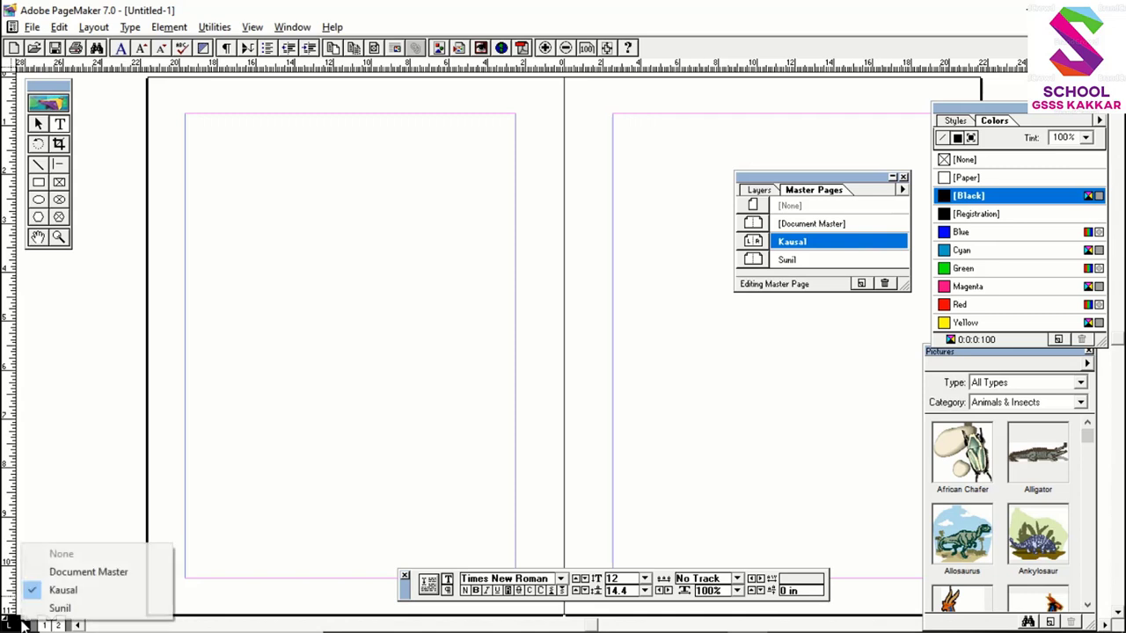
pyautogui.click(86, 571)
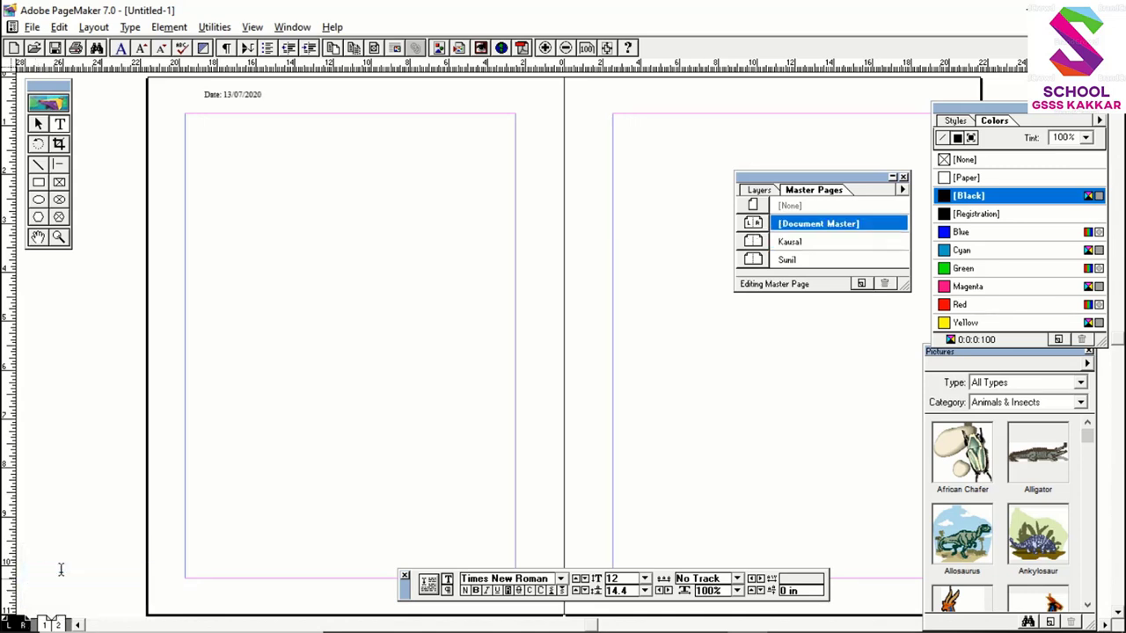
pyautogui.click(799, 261)
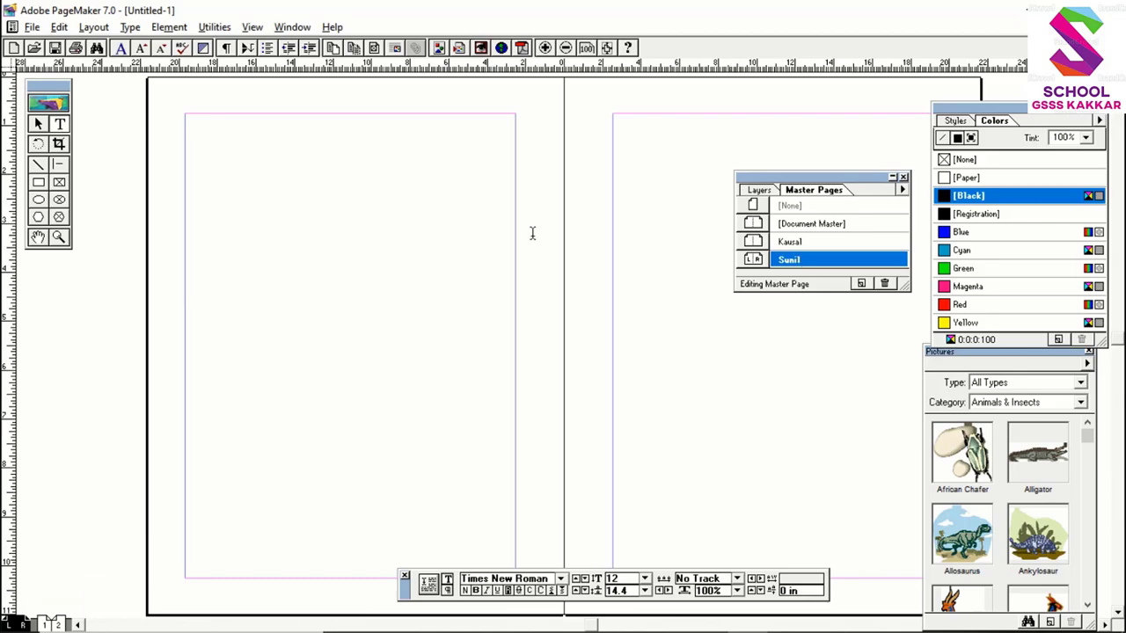
# Step: Switch to the slideshow, advance to the slide on setting a measurement system, and return to PageMaker
pyautogui.hotkey('alt', 'Tab')
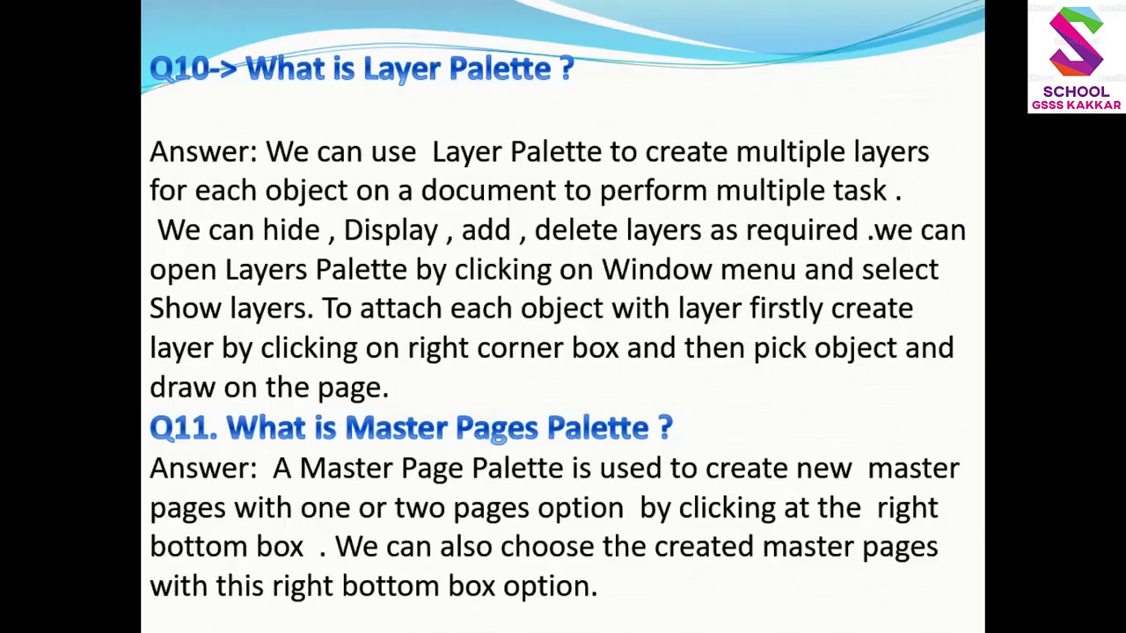
pyautogui.click(517, 472)
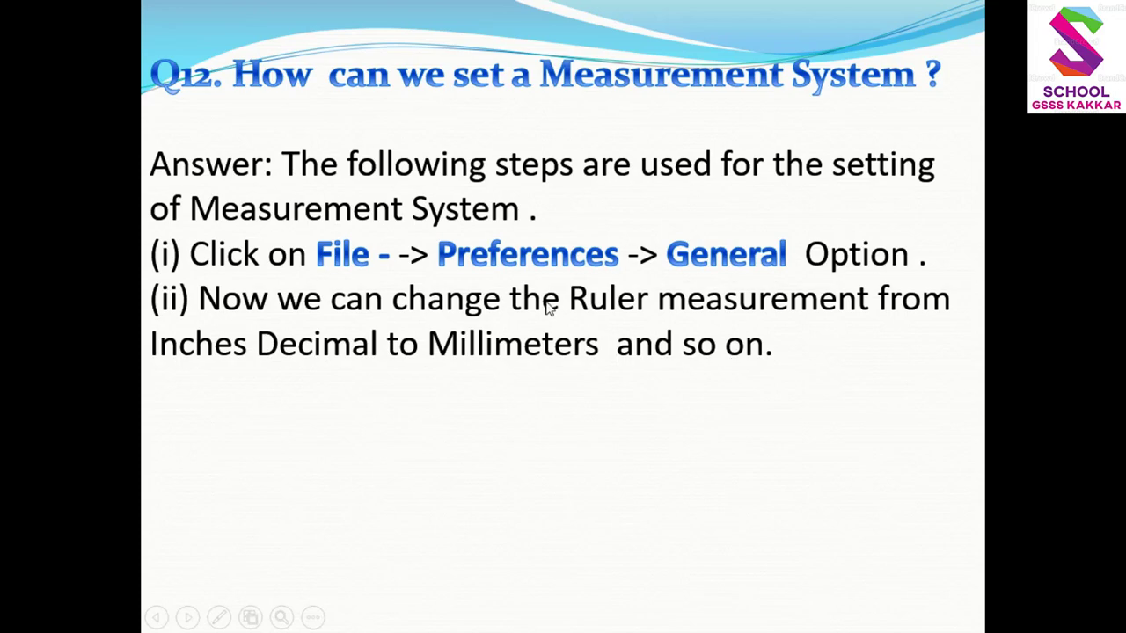
pyautogui.hotkey('alt', 'Tab')
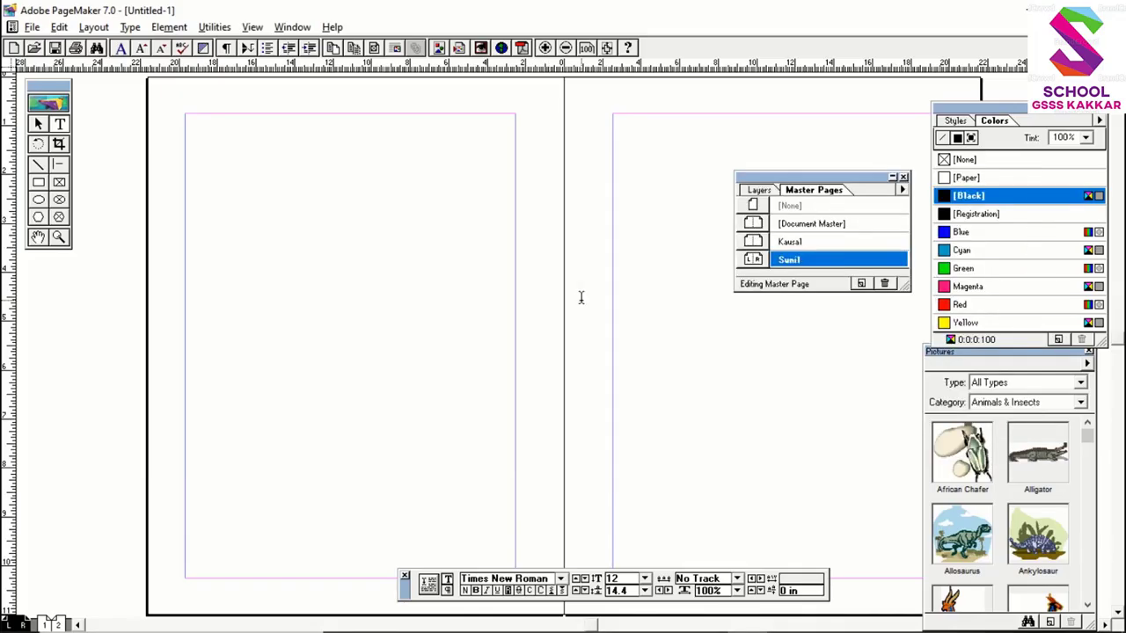
# Step: Set both the general measurement unit and the vertical ruler to Inches decimal in the general preferences
pyautogui.click(32, 28)
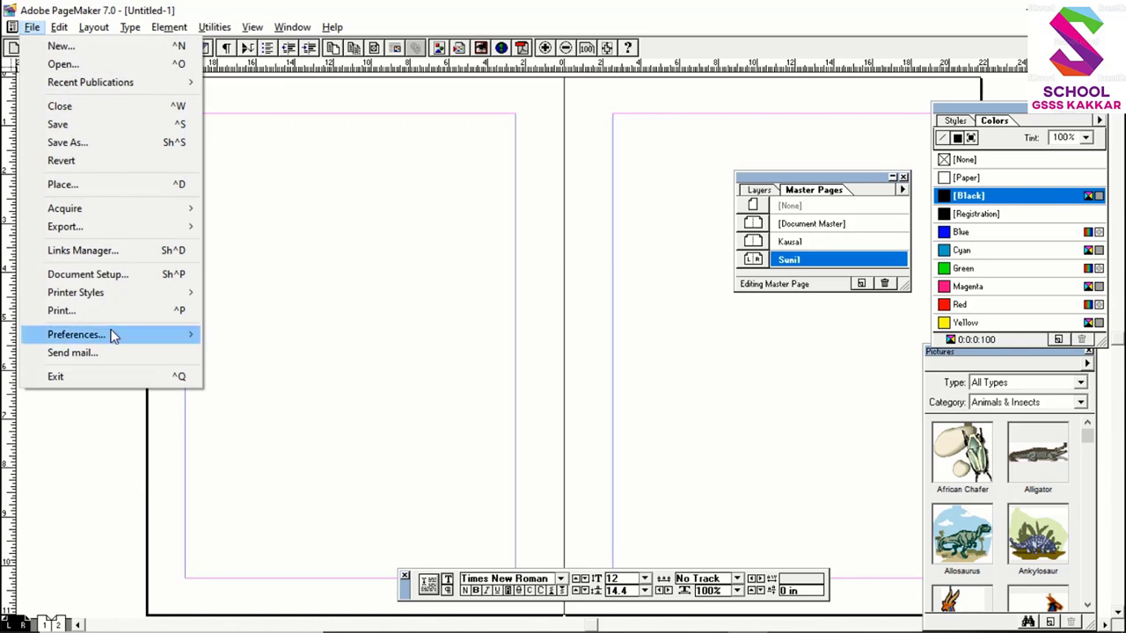
pyautogui.moveTo(113, 335)
pyautogui.click(250, 335)
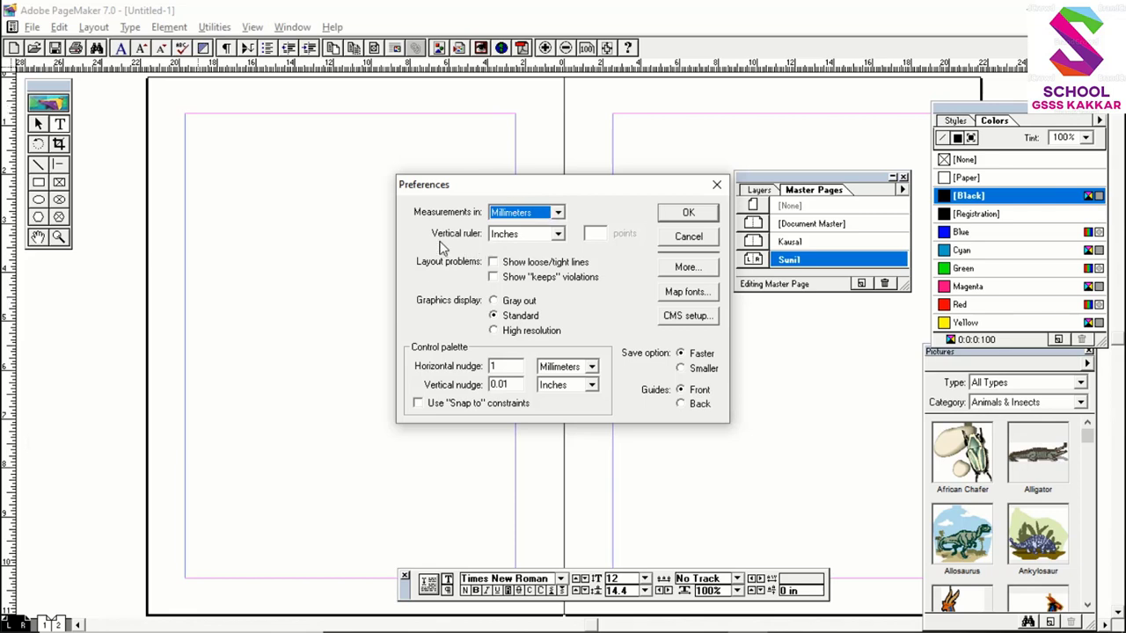
pyautogui.click(558, 214)
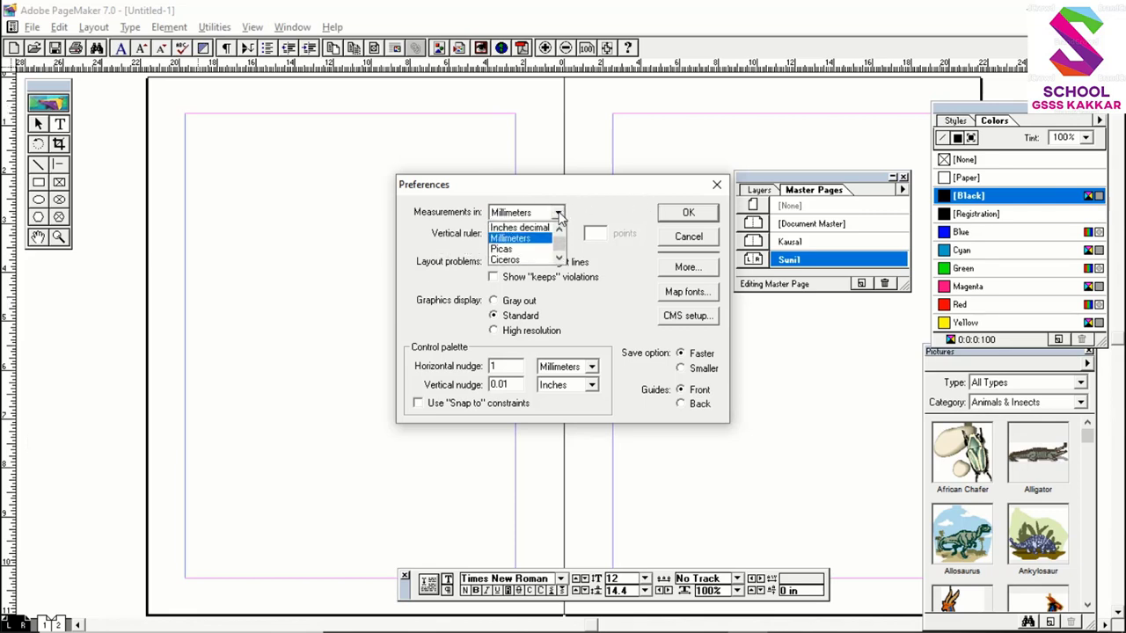
pyautogui.click(544, 229)
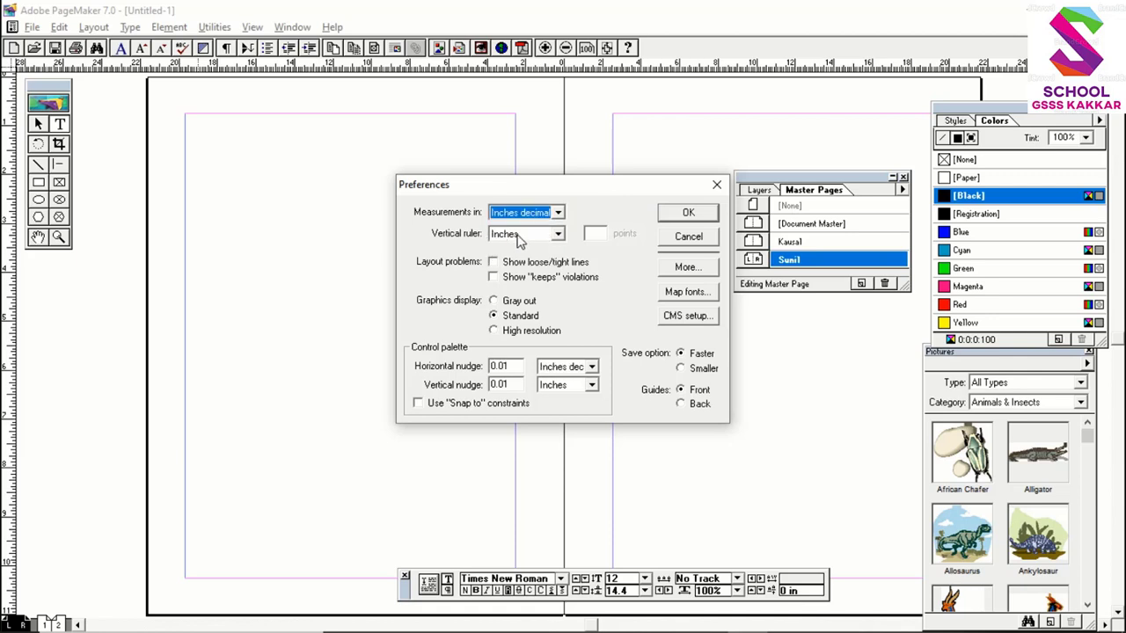
pyautogui.click(557, 235)
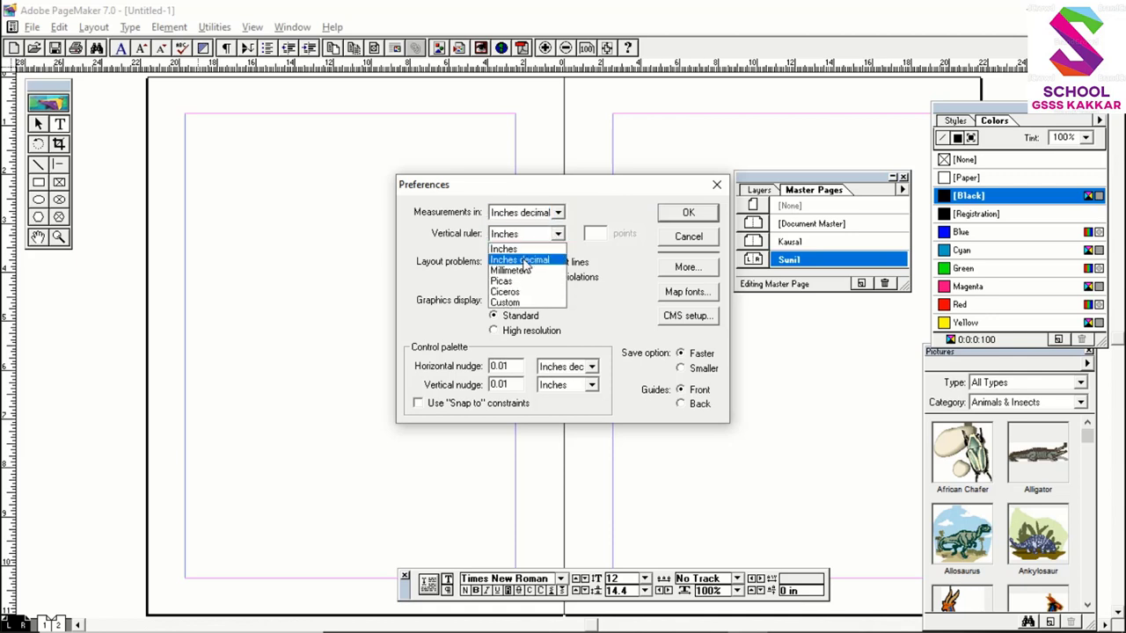
pyautogui.click(523, 259)
pyautogui.click(685, 213)
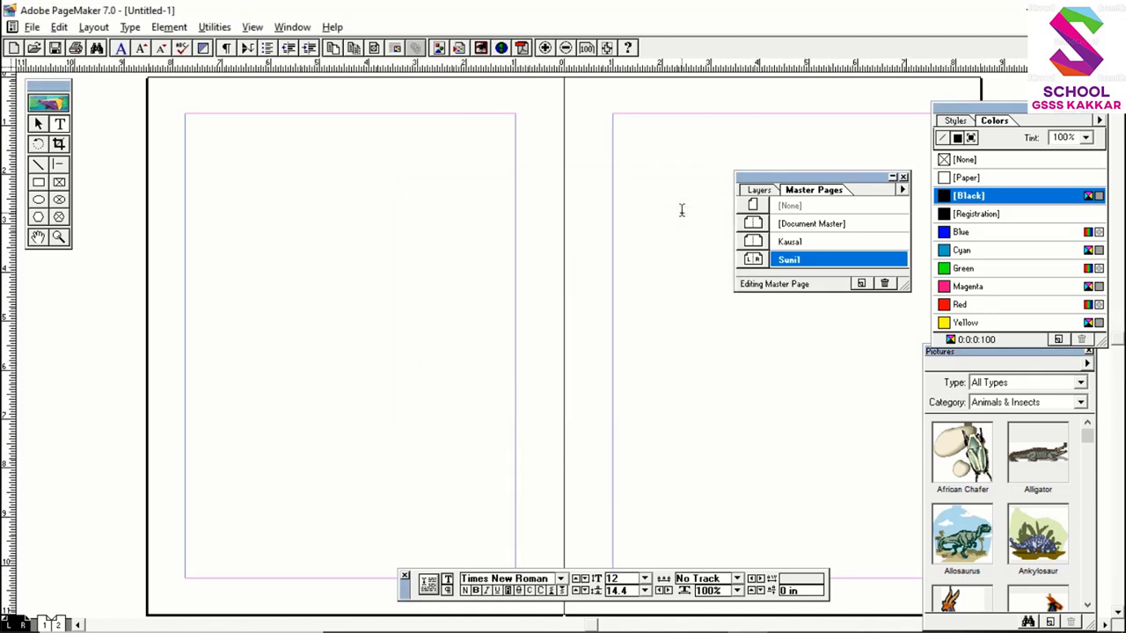